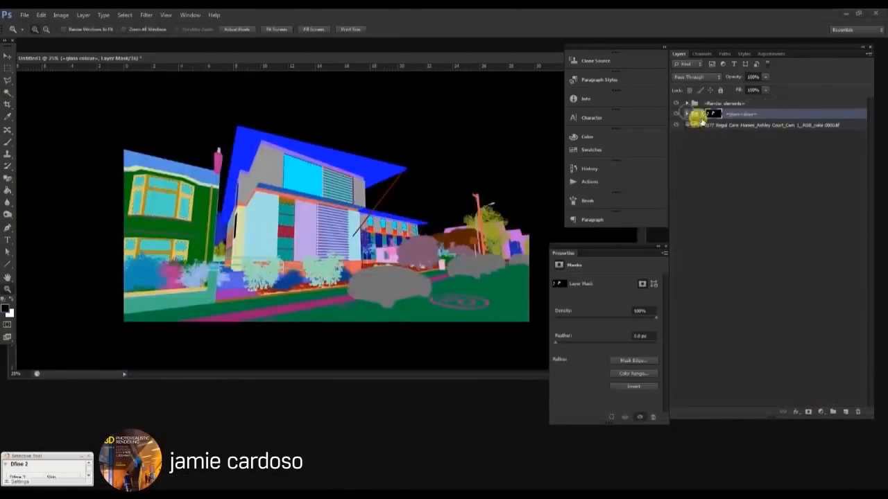
Step: Add a Color Balance adjustment layer within the glass colour group
{"action": "left_click", "coordinate": [821, 412]}
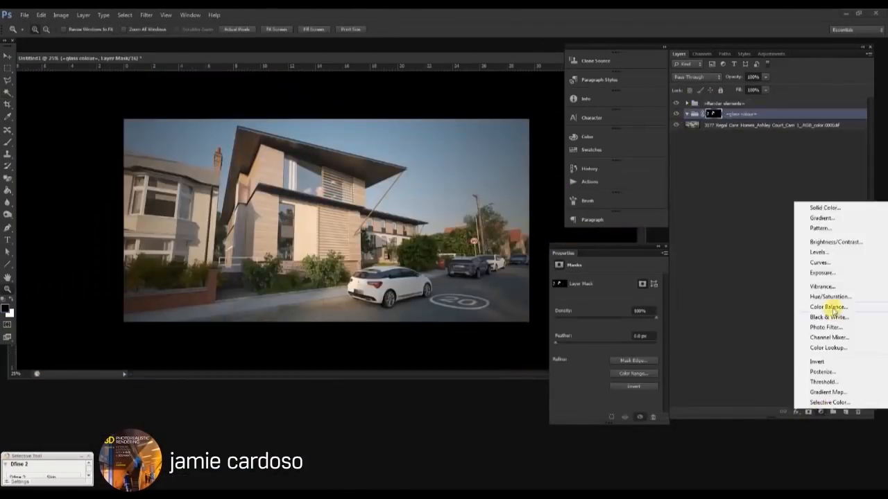
{"action": "left_click", "coordinate": [833, 307]}
{"action": "left_click", "coordinate": [833, 412]}
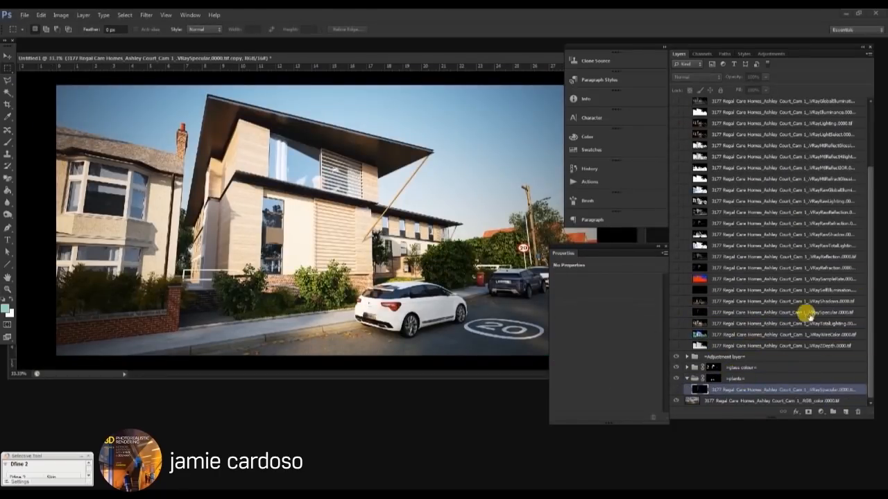
Step: Set the blend mode of the copied VRayLightSelect layer above the glass colour group to Screen
{"action": "left_click", "coordinate": [696, 77]}
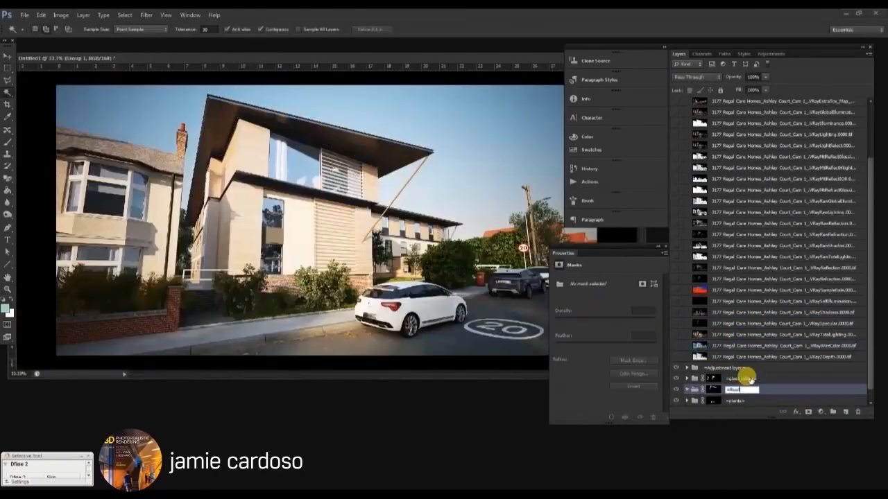
{"action": "scroll", "coordinate": [750, 377], "scroll_direction": "down", "scroll_amount": 1}
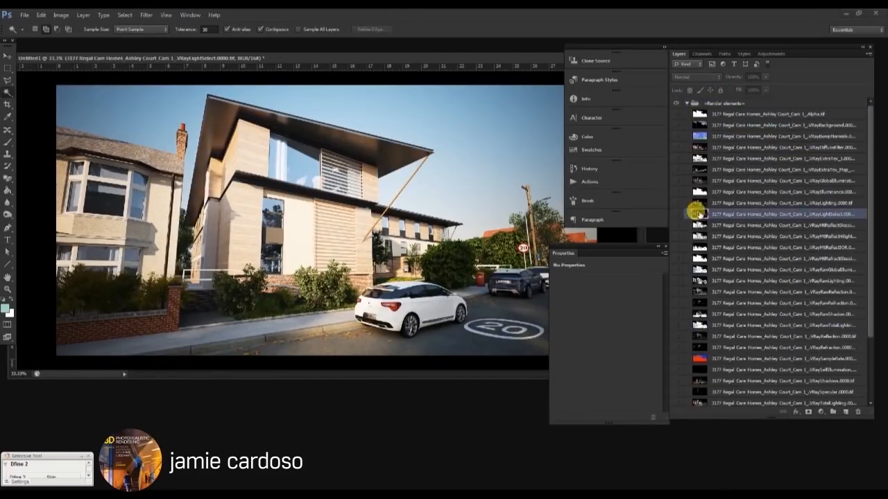
{"action": "left_click", "coordinate": [743, 139]}
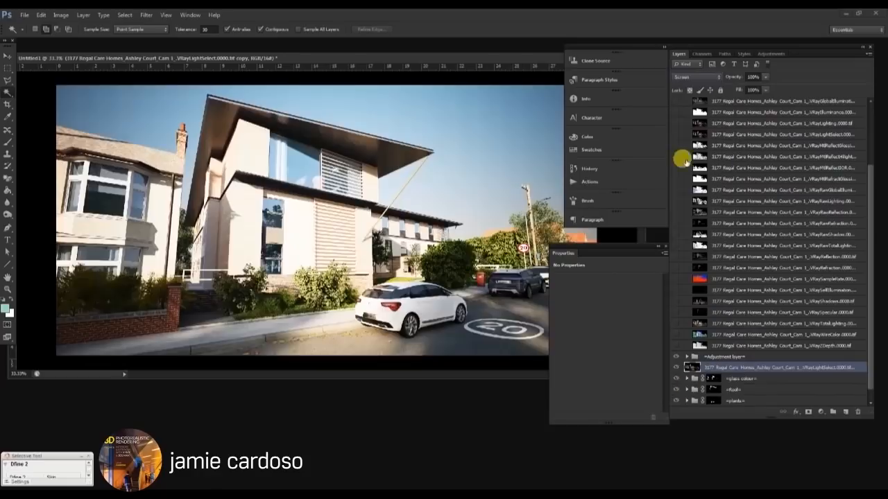
Step: Compare the building image with the light select layer hidden and shown
{"action": "left_click", "coordinate": [674, 363]}
{"action": "left_click", "coordinate": [670, 362]}
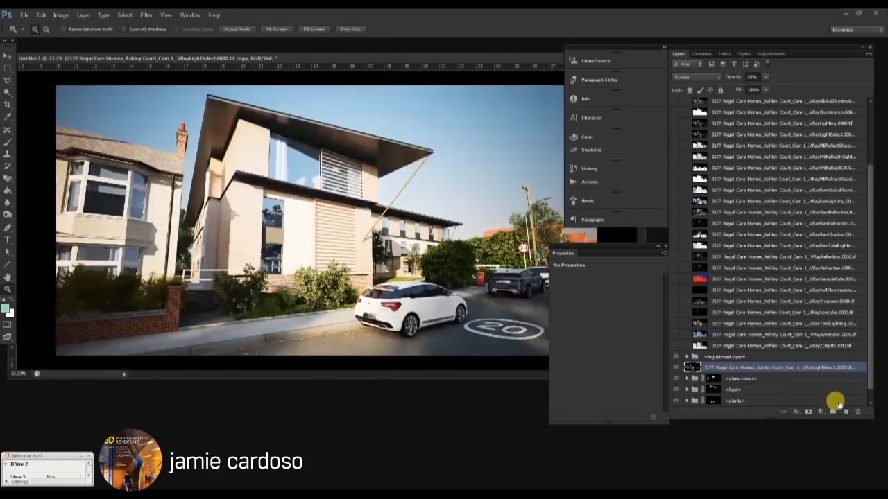
{"action": "left_click", "coordinate": [677, 357], "text": "alt"}
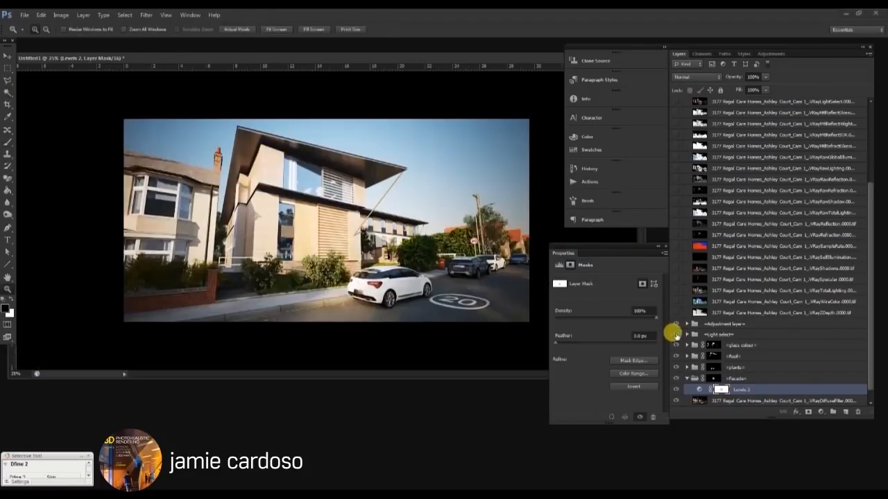
{"action": "left_click", "coordinate": [808, 412]}
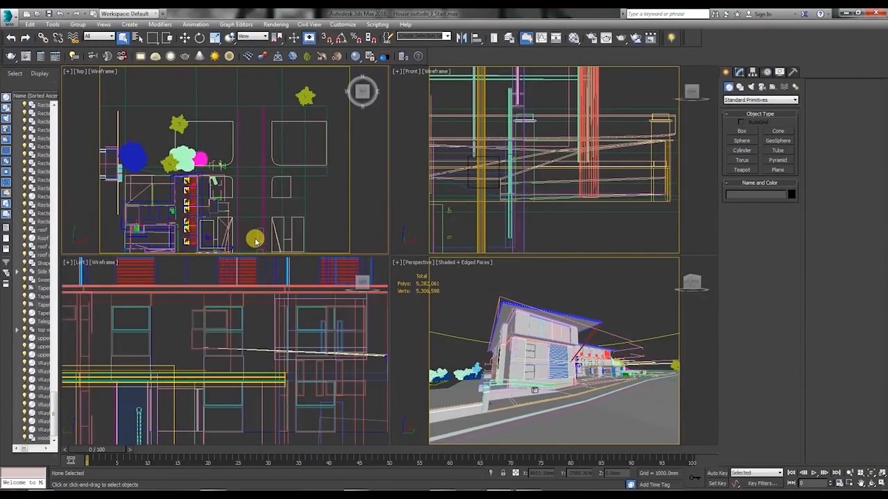
Step: In 3ds Max, create a targeted Physical camera in the Top view, standing on the road and aimed at the building about 64.75 m away
{"action": "middle_click_drag", "start_coordinate": [255, 238], "coordinate": [275, 220]}
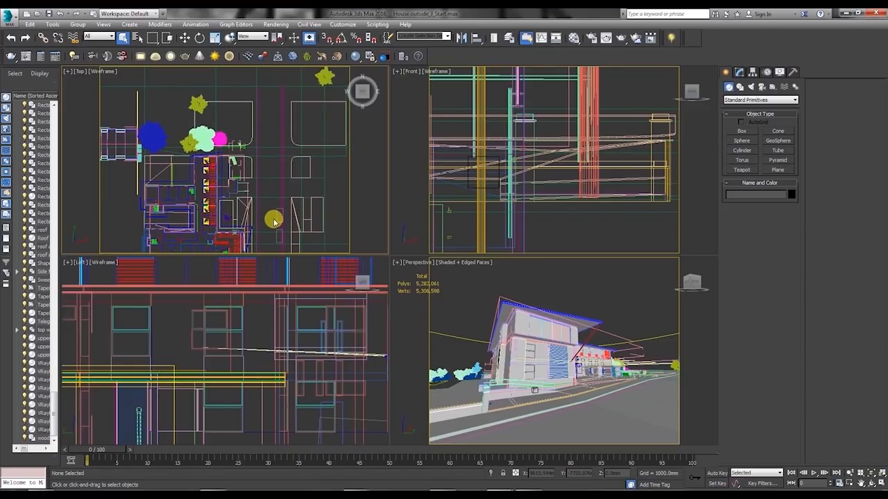
{"action": "scroll", "coordinate": [274, 222], "scroll_direction": "down", "scroll_amount": 3}
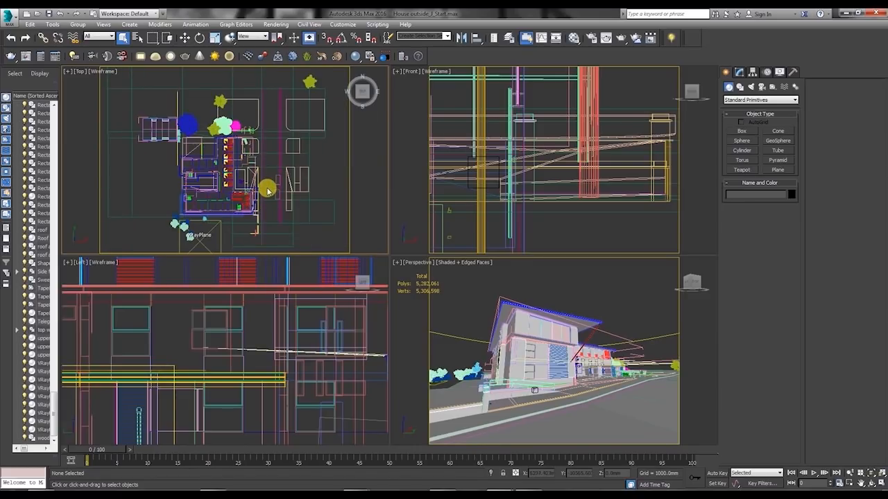
{"action": "left_click", "coordinate": [267, 191]}
{"action": "middle_click_drag", "start_coordinate": [267, 191], "coordinate": [252, 191]}
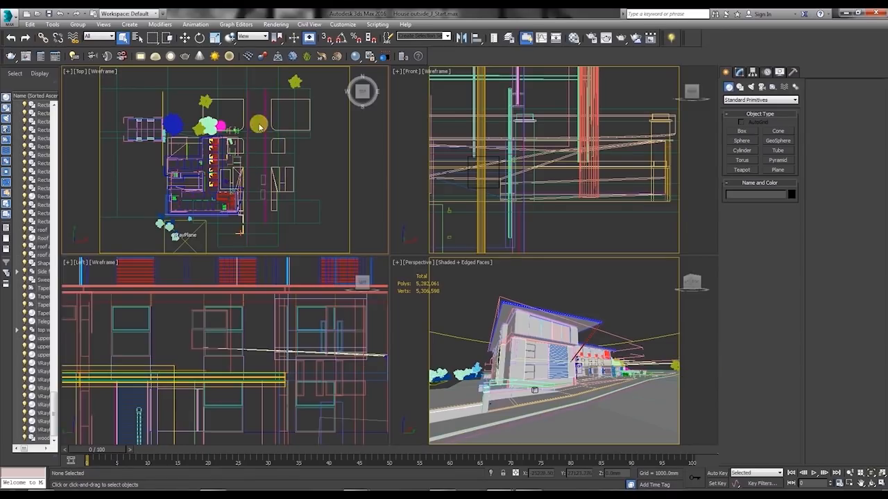
{"action": "left_click", "coordinate": [535, 327]}
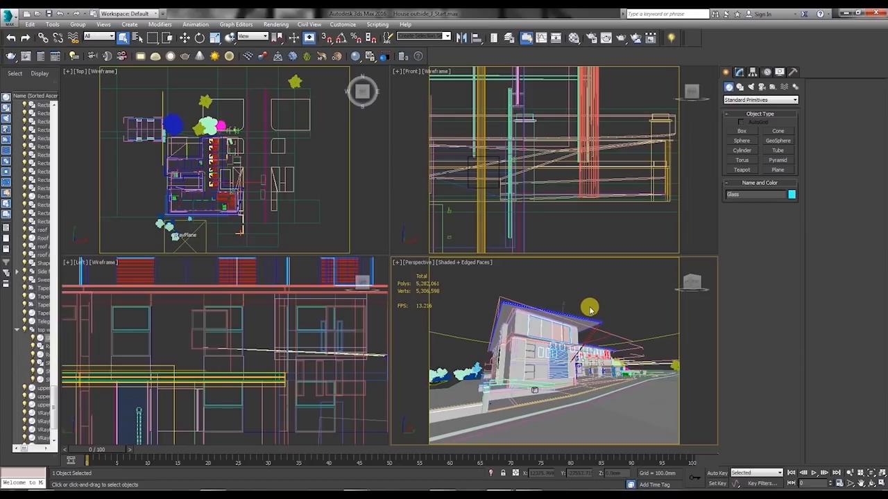
{"action": "left_click", "coordinate": [762, 87]}
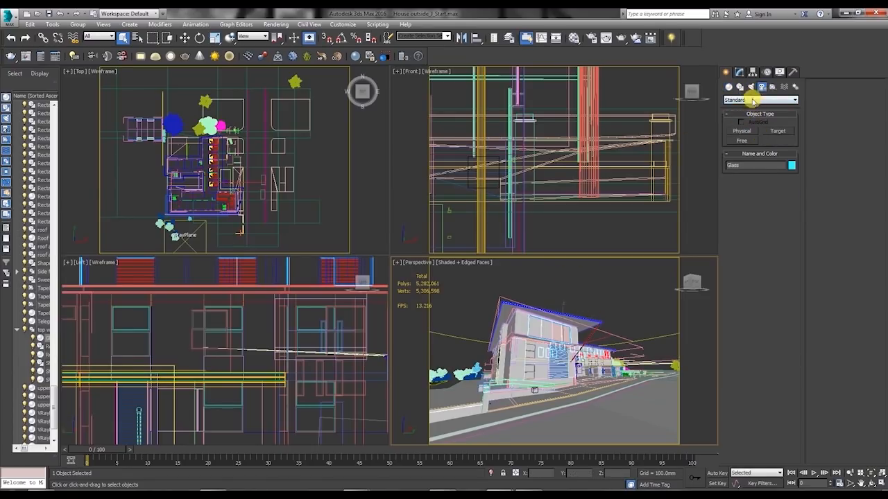
{"action": "left_click", "coordinate": [742, 131]}
{"action": "middle_click_drag", "start_coordinate": [263, 211], "coordinate": [260, 180]}
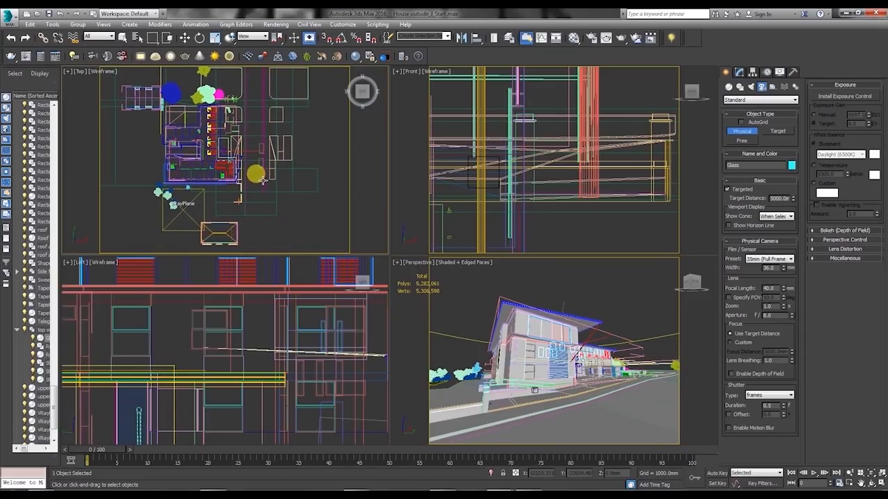
{"action": "left_click_drag", "start_coordinate": [244, 186], "coordinate": [221, 117]}
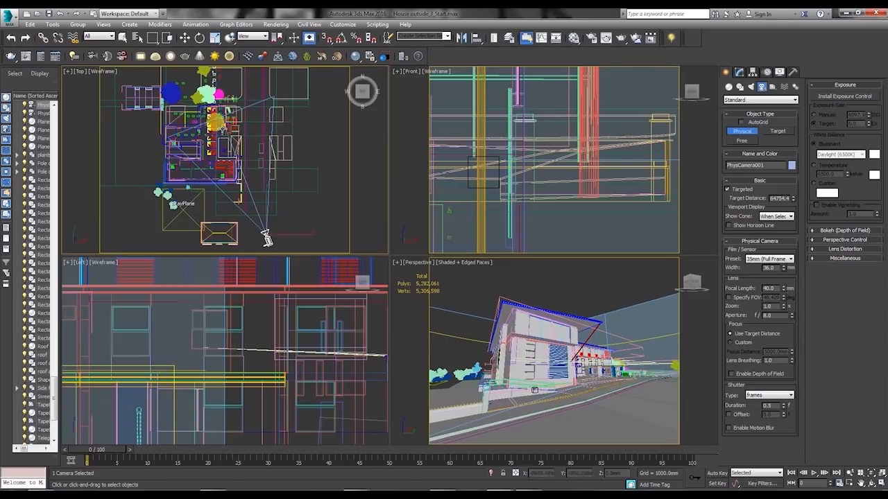
Step: Turn off the Targeted option in the new physical camera's parameters
{"action": "scroll", "coordinate": [554, 163], "scroll_direction": "down", "scroll_amount": 8}
{"action": "middle_click_drag", "start_coordinate": [598, 167], "coordinate": [528, 165]}
{"action": "scroll", "coordinate": [527, 165], "scroll_direction": "up", "scroll_amount": 2}
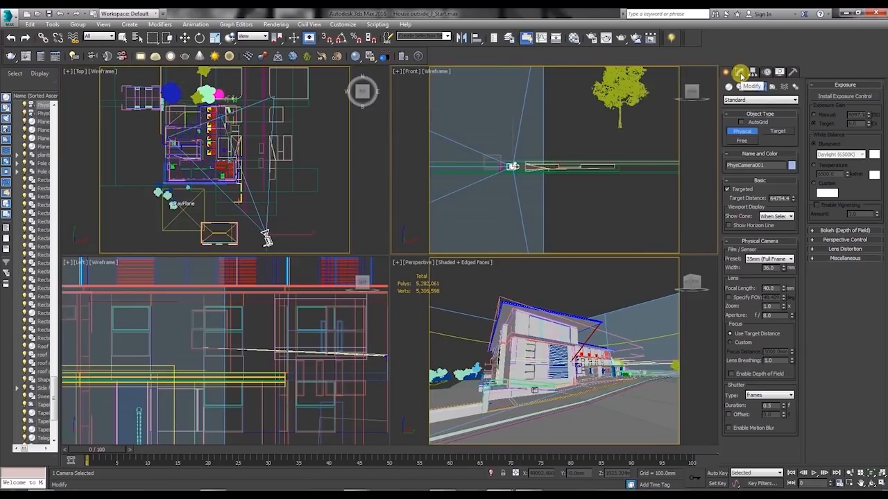
{"action": "left_click", "coordinate": [740, 72]}
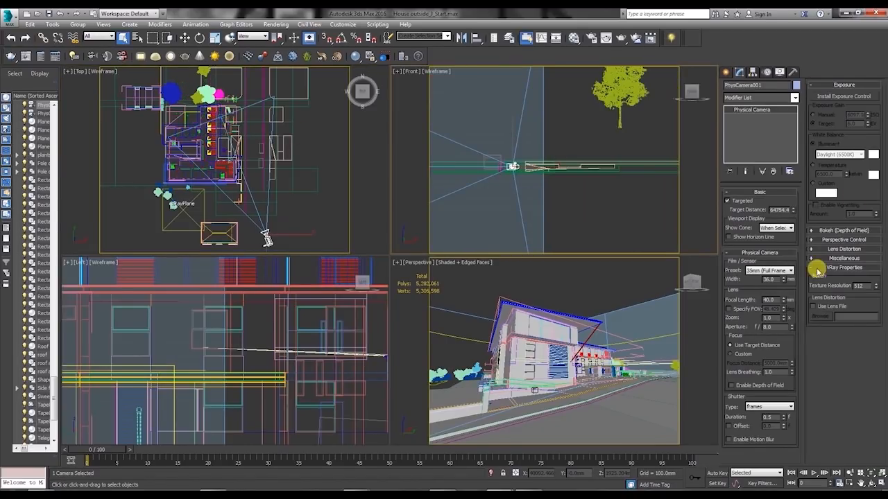
{"action": "left_click", "coordinate": [728, 201]}
Step: Undo the trial camera changes and raise the untargeted camera in the Front view to a height of about 2628 mm
{"action": "middle_click_drag", "start_coordinate": [505, 175], "coordinate": [545, 179]}
{"action": "scroll", "coordinate": [581, 192], "scroll_direction": "up", "scroll_amount": 2}
{"action": "left_click", "coordinate": [731, 200]}
{"action": "scroll", "coordinate": [506, 169], "scroll_direction": "up", "scroll_amount": 4}
{"action": "key", "text": "ctrl+z"}
{"action": "key", "text": "ctrl+z"}
{"action": "key", "text": "ctrl+z"}
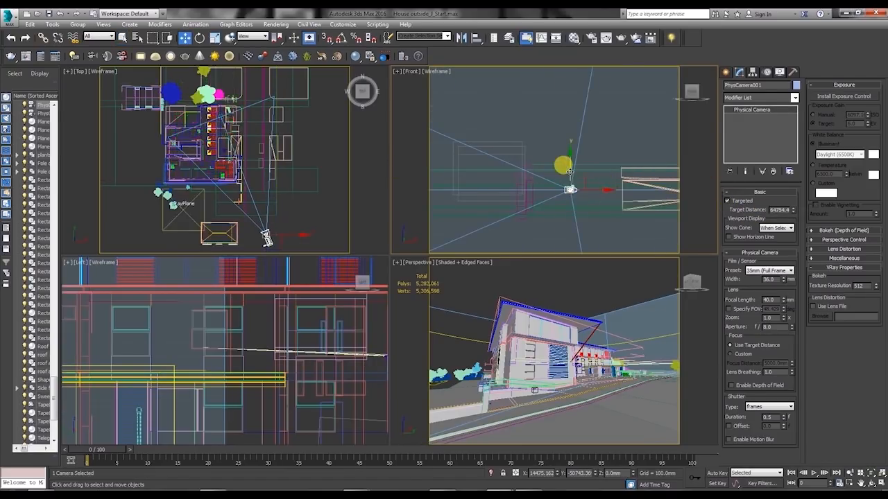
{"action": "key", "text": "ctrl+z"}
{"action": "key", "text": "ctrl+z"}
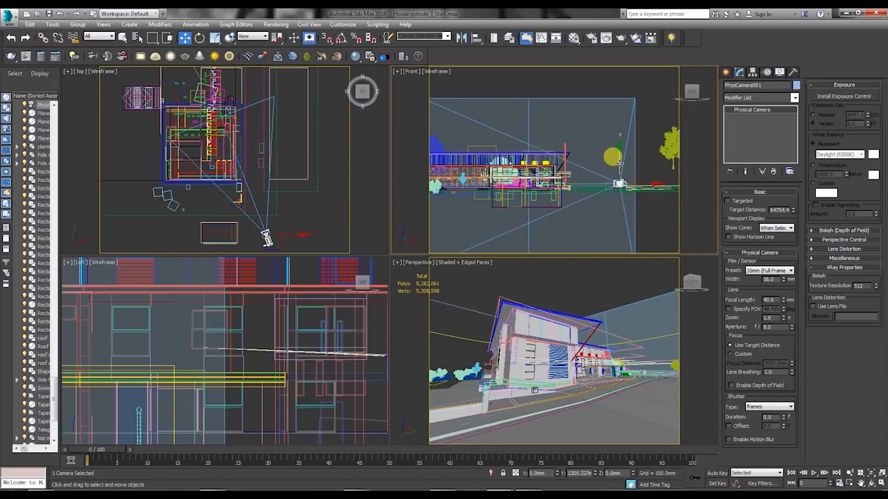
Step: Set the scene's display unit scale to metric Meters
{"action": "left_click", "coordinate": [341, 25]}
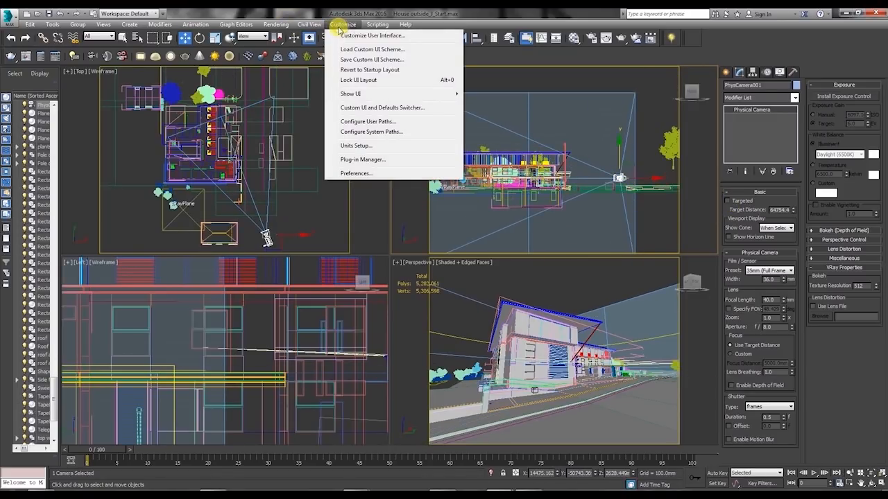
{"action": "left_click", "coordinate": [357, 145]}
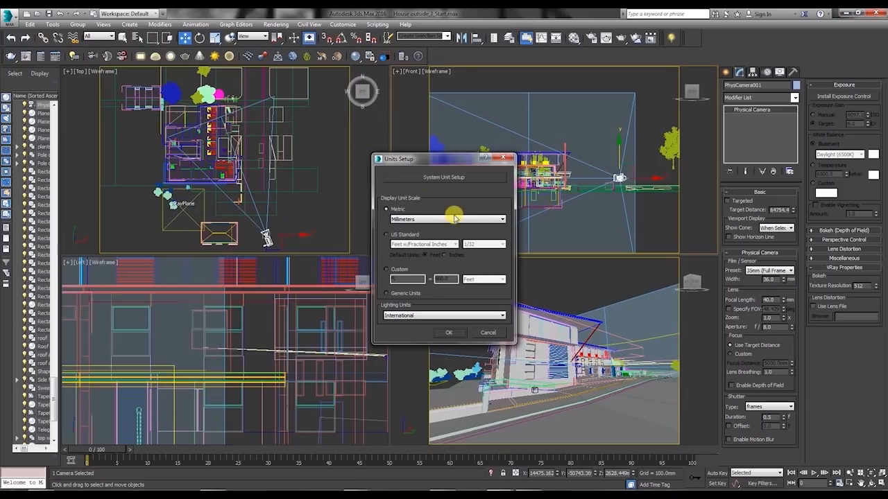
{"action": "left_click", "coordinate": [441, 219]}
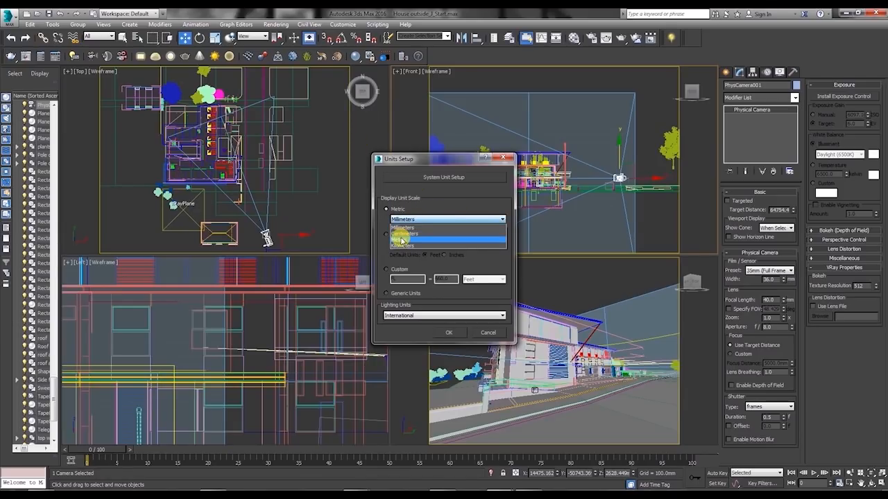
{"action": "left_click", "coordinate": [401, 240]}
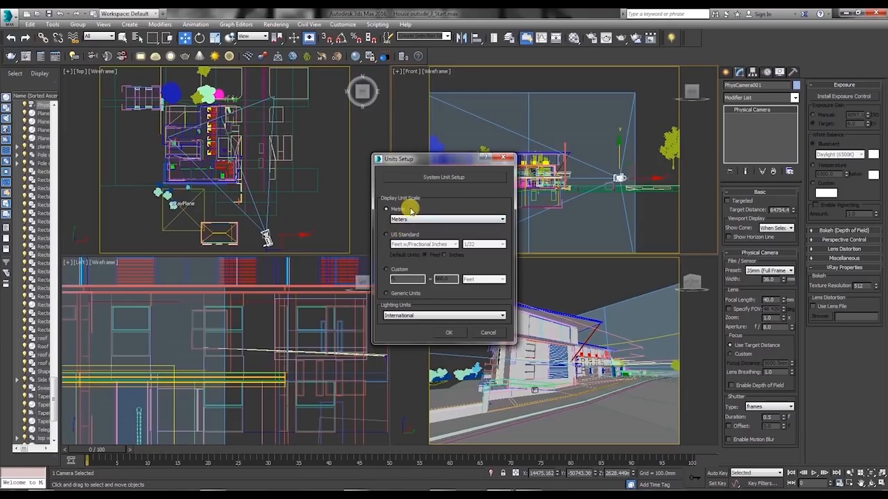
{"action": "left_click", "coordinate": [413, 220]}
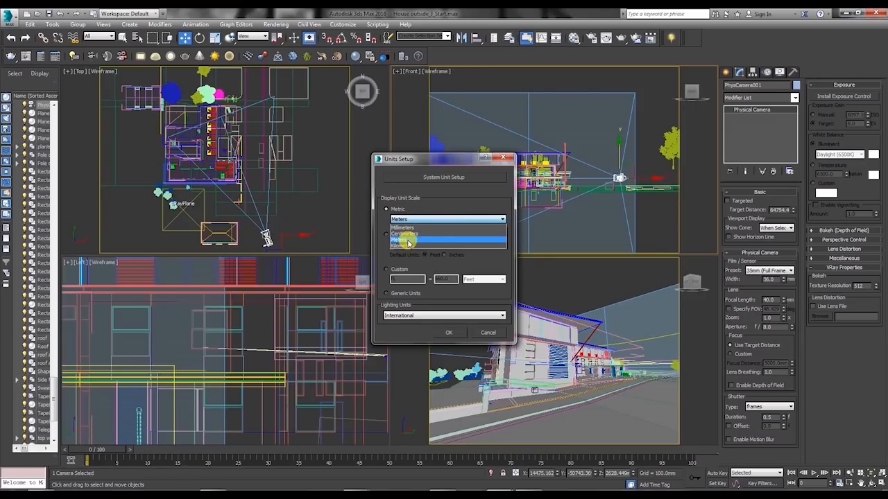
{"action": "left_click", "coordinate": [407, 240]}
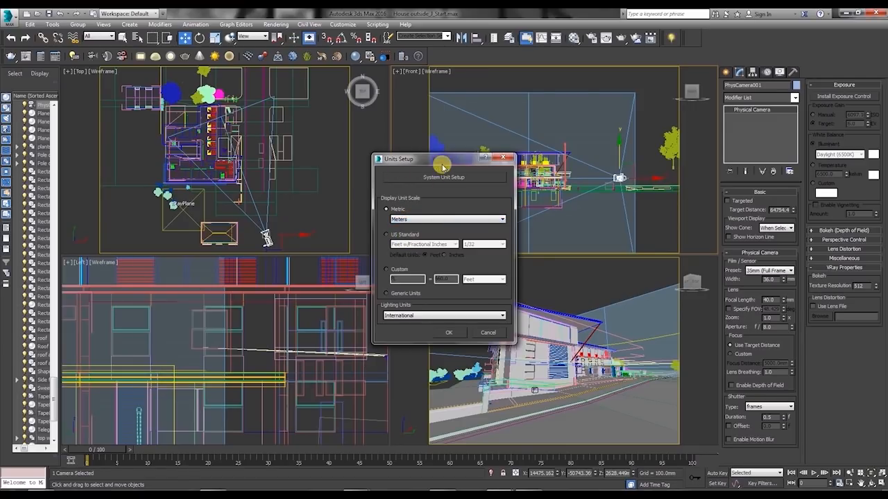
{"action": "left_click_drag", "start_coordinate": [432, 159], "coordinate": [381, 128]}
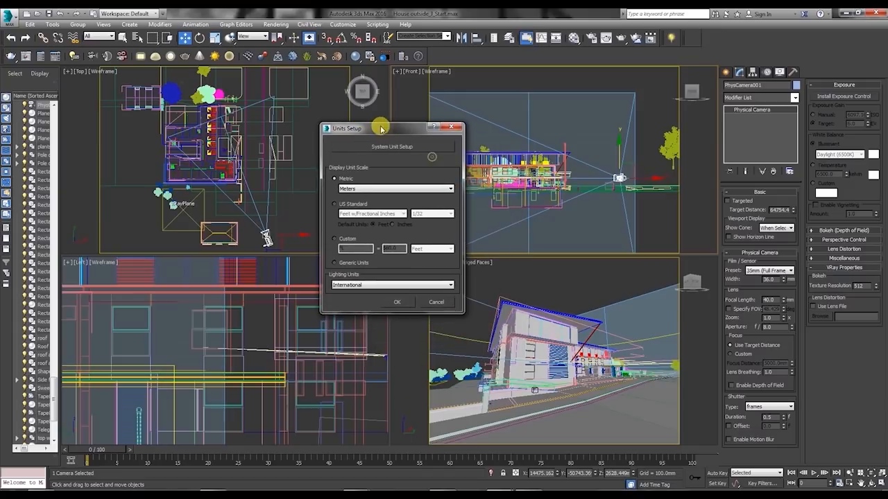
{"action": "left_click", "coordinate": [398, 299]}
Step: Create a vertical Tape helper with a specified length of 1.64 m in the Front view, rising from the ground beside the camera
{"action": "middle_click_drag", "start_coordinate": [600, 182], "coordinate": [550, 175]}
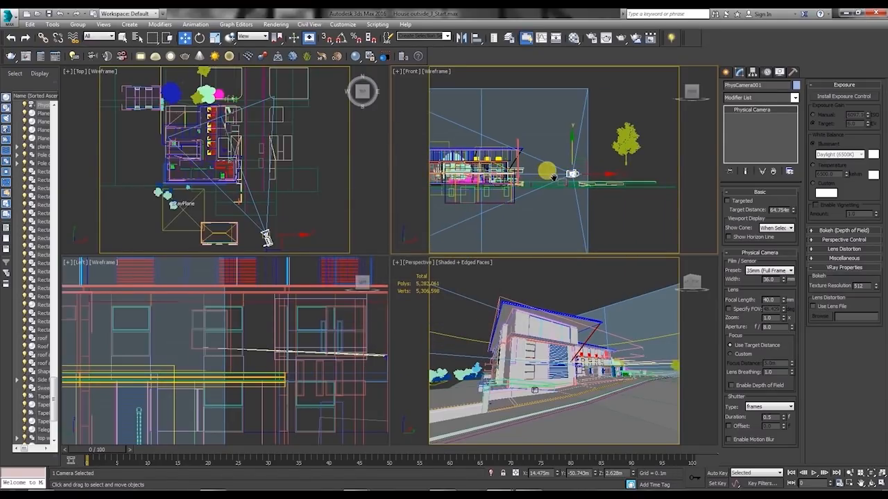
{"action": "scroll", "coordinate": [573, 177], "scroll_direction": "up", "scroll_amount": 4}
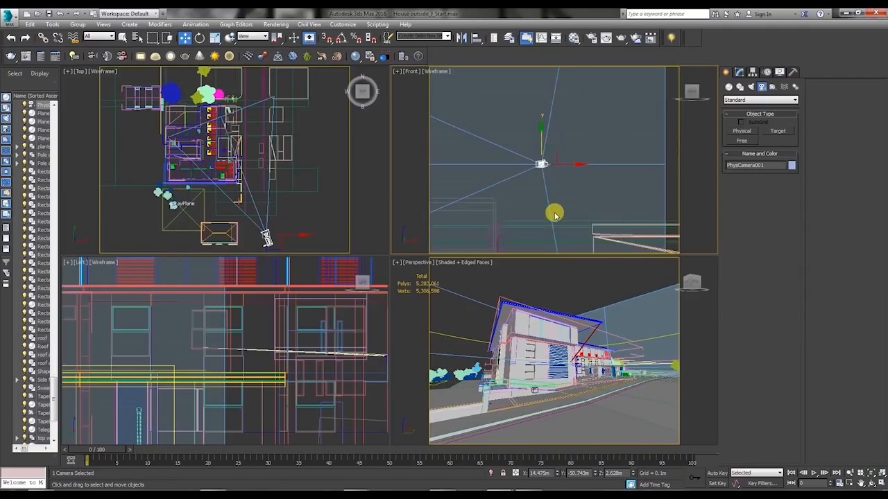
{"action": "scroll", "coordinate": [555, 215], "scroll_direction": "down", "scroll_amount": 3}
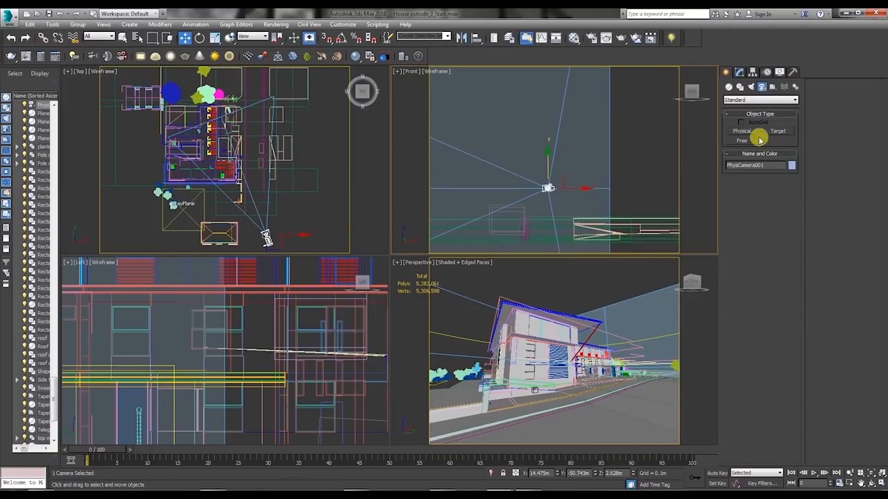
{"action": "left_click", "coordinate": [774, 87]}
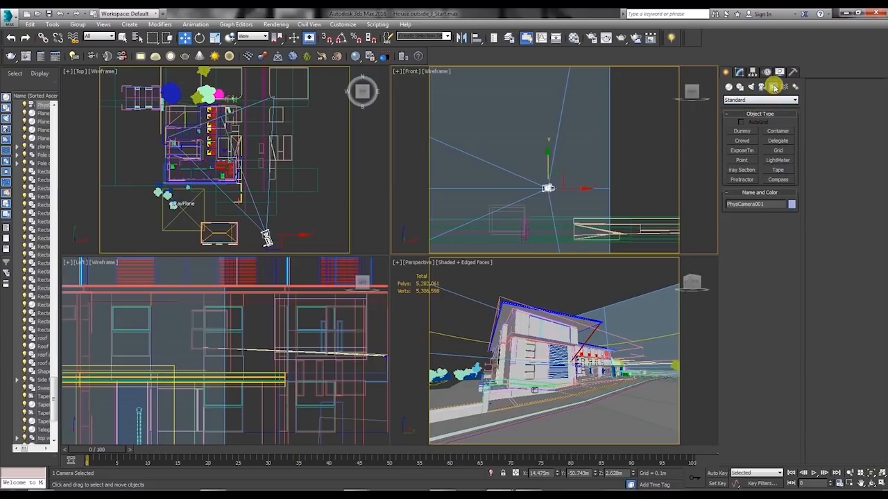
{"action": "left_click", "coordinate": [778, 170]}
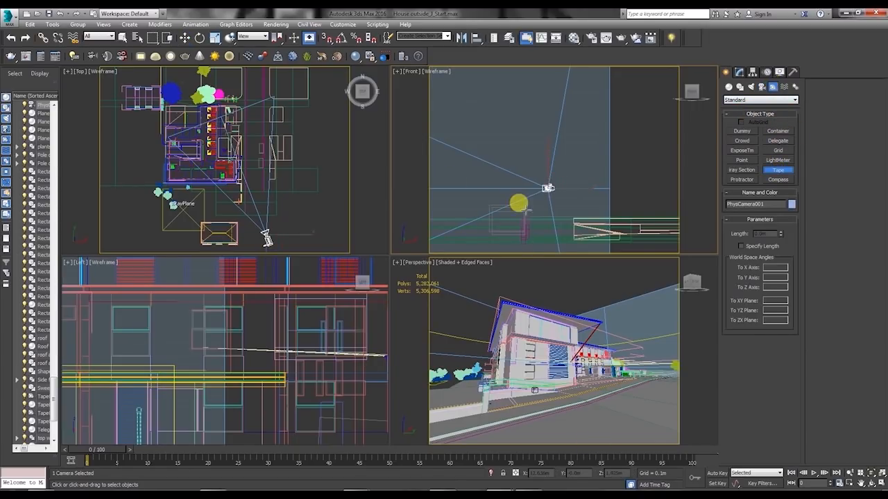
{"action": "scroll", "coordinate": [535, 213], "scroll_direction": "up", "scroll_amount": 2}
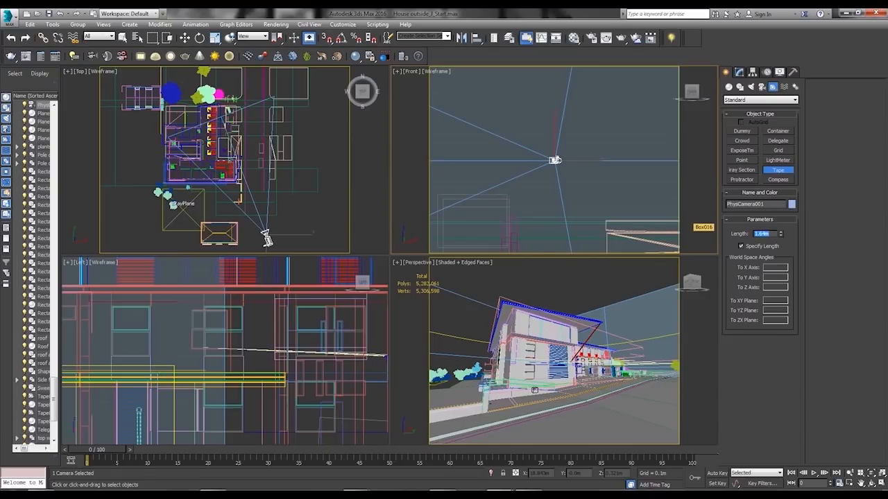
{"action": "middle_click_drag", "start_coordinate": [540, 236], "coordinate": [542, 233]}
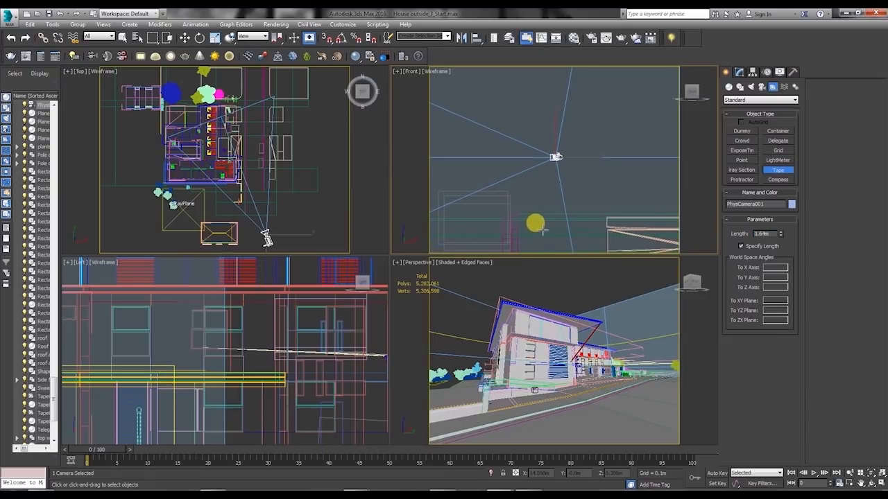
{"action": "left_click_drag", "start_coordinate": [561, 213], "coordinate": [560, 167]}
Step: Lower the physical camera in the Front view towards the top end of the tape helper, to a height of about 2.41 m
{"action": "key", "text": "w"}
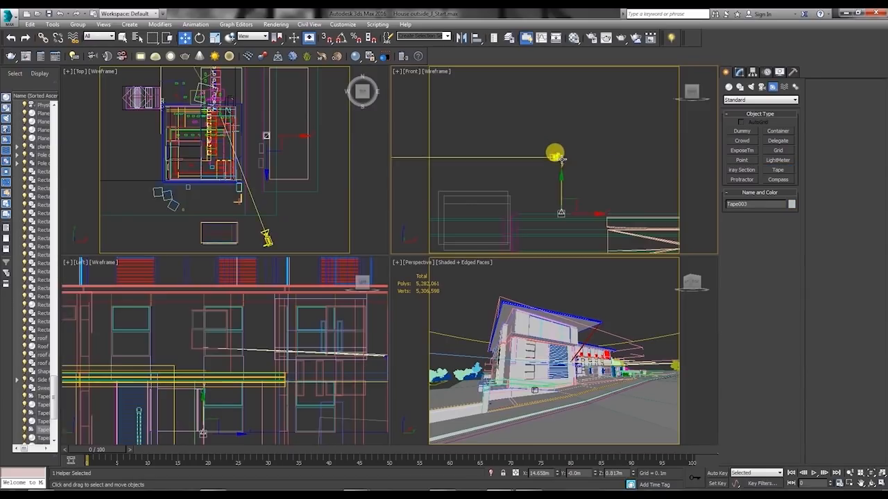
{"action": "left_click", "coordinate": [561, 158]}
{"action": "left_click_drag", "start_coordinate": [556, 133], "coordinate": [557, 141]}
{"action": "scroll", "coordinate": [556, 179], "scroll_direction": "down", "scroll_amount": 2}
{"action": "middle_click_drag", "start_coordinate": [556, 181], "coordinate": [548, 212]}
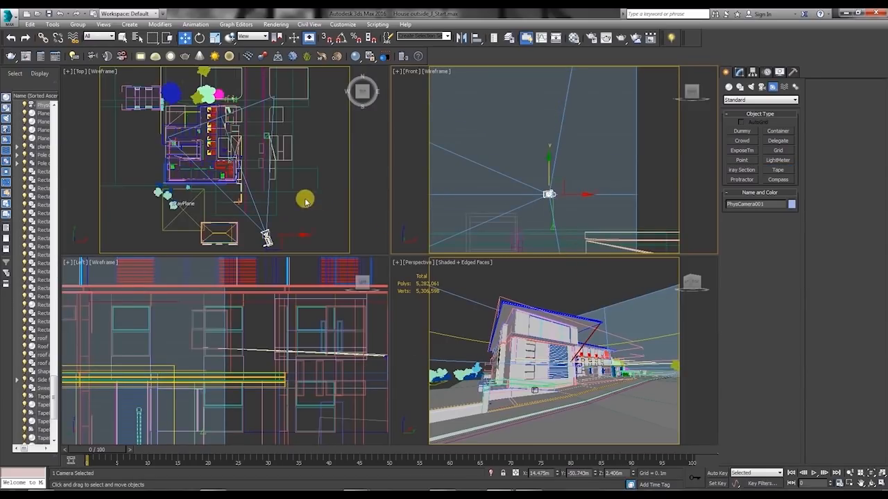
Step: Select the physical camera, the tape helper and the road, and isolate them from the rest of the scene
{"action": "middle_click_drag", "start_coordinate": [306, 199], "coordinate": [305, 185]}
{"action": "scroll", "coordinate": [553, 230], "scroll_direction": "up", "scroll_amount": 3}
{"action": "left_click", "coordinate": [545, 221]}
{"action": "scroll", "coordinate": [554, 172], "scroll_direction": "up", "scroll_amount": 3}
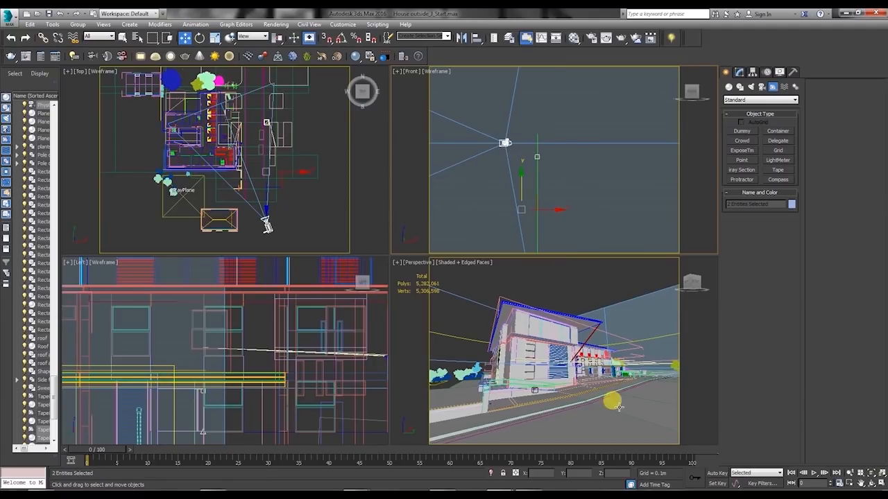
{"action": "left_click", "coordinate": [511, 434], "text": "ctrl"}
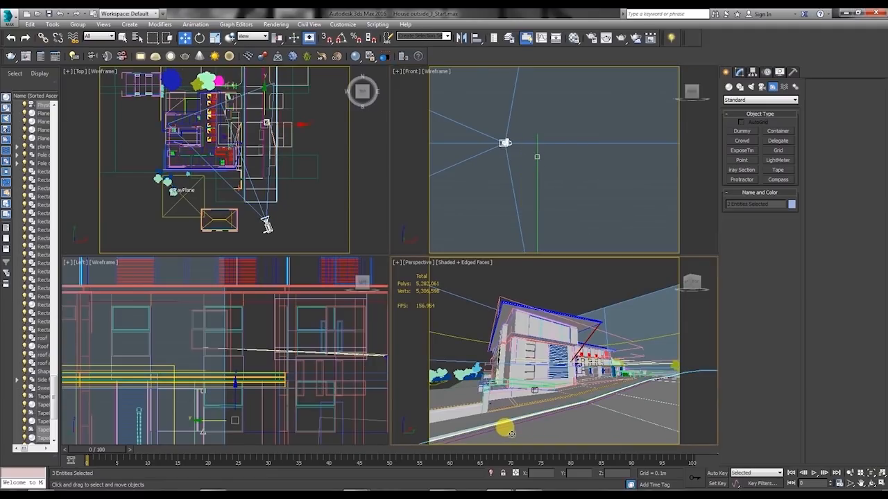
{"action": "left_click", "coordinate": [491, 475]}
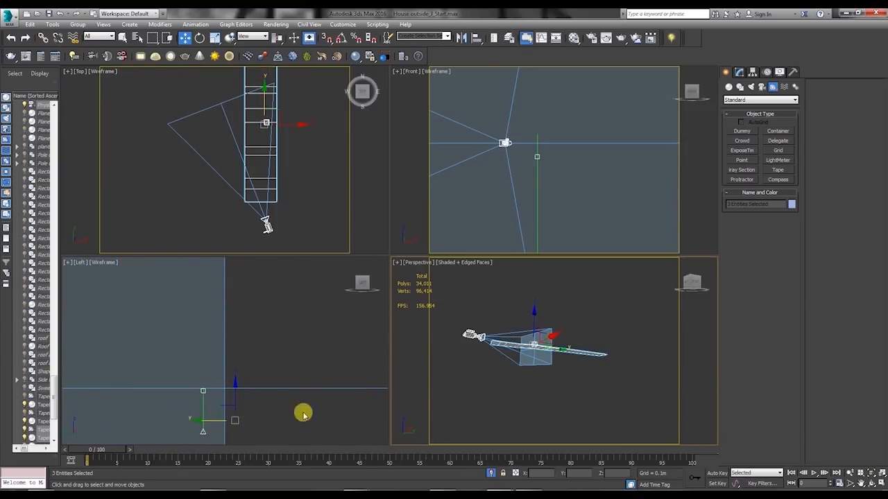
Step: Select the isolated camera, tape helper and road together in the Left view and save them as a selection set named isolate
{"action": "left_click", "coordinate": [268, 223]}
{"action": "scroll", "coordinate": [272, 366], "scroll_direction": "down", "scroll_amount": 4}
{"action": "middle_click_drag", "start_coordinate": [272, 366], "coordinate": [111, 292]}
{"action": "scroll", "coordinate": [307, 385], "scroll_direction": "down", "scroll_amount": 2}
{"action": "middle_click_drag", "start_coordinate": [212, 335], "coordinate": [118, 340]}
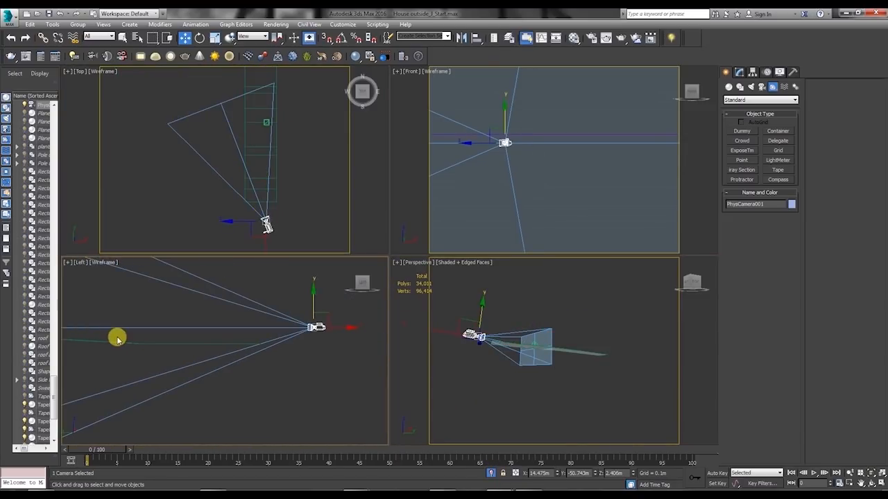
{"action": "right_click", "coordinate": [411, 265]}
{"action": "scroll", "coordinate": [246, 372], "scroll_direction": "down", "scroll_amount": 3}
{"action": "left_click_drag", "start_coordinate": [308, 377], "coordinate": [129, 315]}
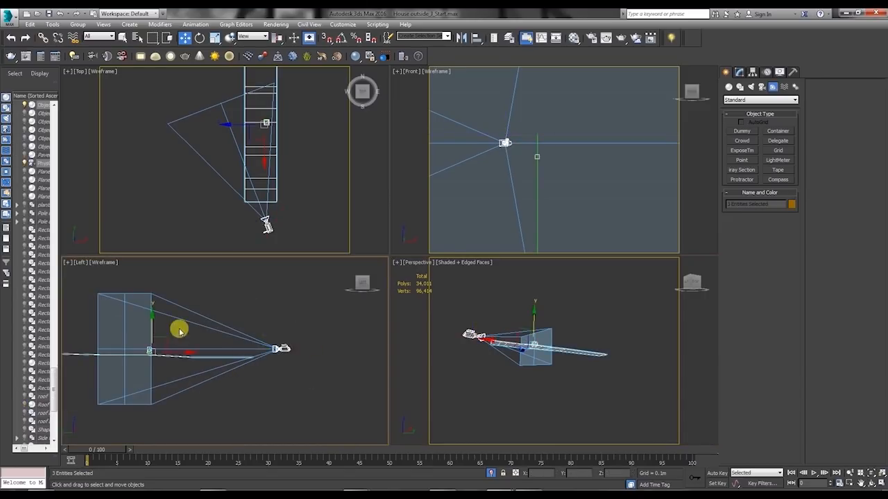
{"action": "middle_click_drag", "start_coordinate": [129, 297], "coordinate": [192, 281]}
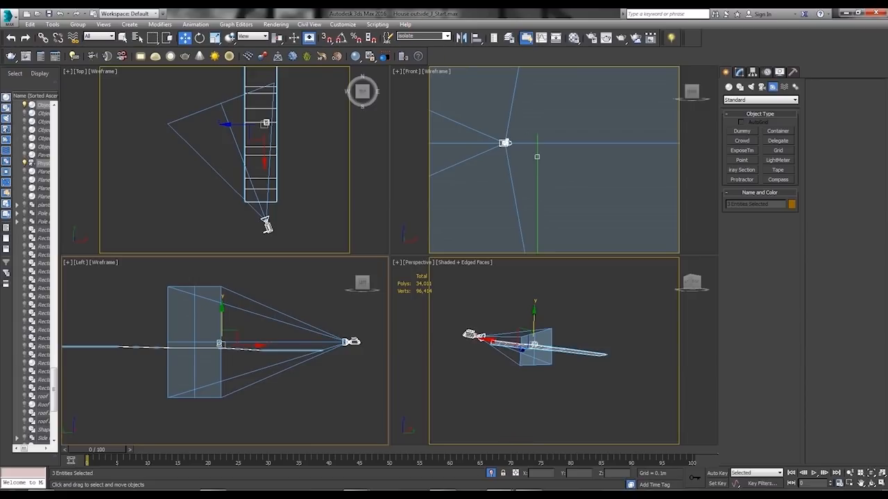
Step: End isolation, recall the isolate selection set, and toggle its isolation on and back off
{"action": "left_click", "coordinate": [491, 476]}
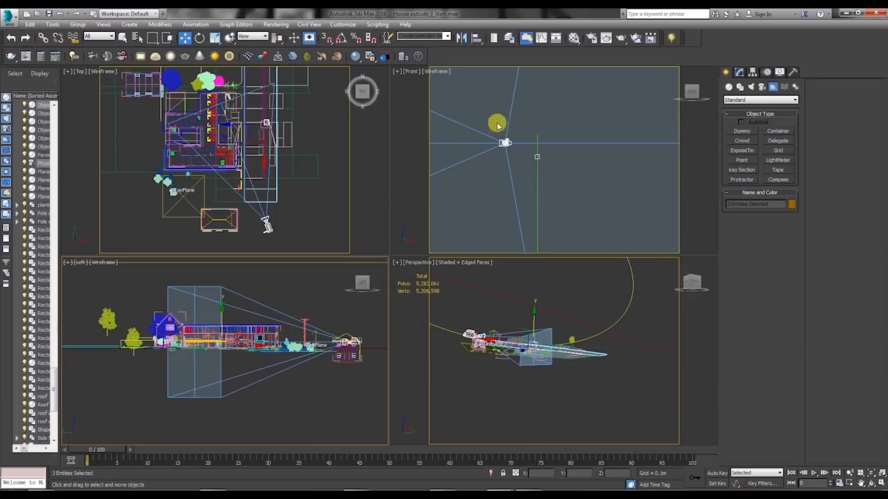
{"action": "left_click", "coordinate": [446, 37]}
{"action": "left_click", "coordinate": [415, 46]}
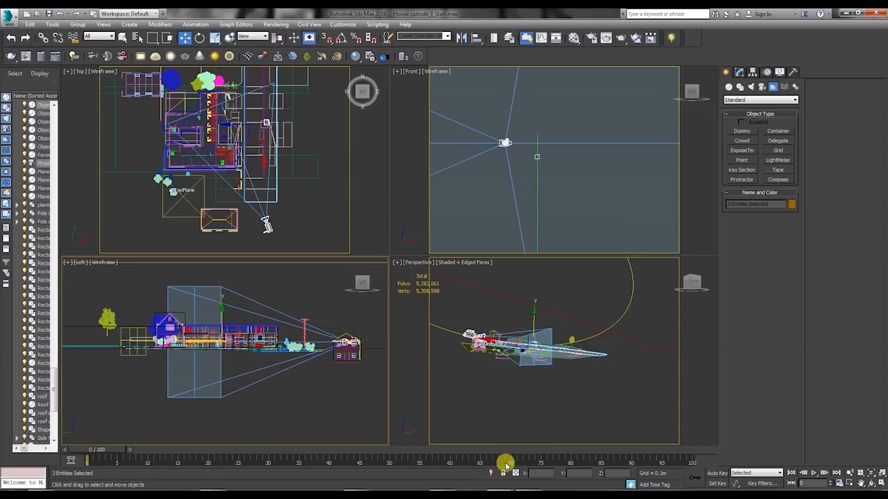
{"action": "left_click", "coordinate": [491, 473]}
{"action": "left_click", "coordinate": [490, 472]}
Step: Change the Perspective viewport to look through the physical camera
{"action": "scroll", "coordinate": [266, 174], "scroll_direction": "up", "scroll_amount": 5}
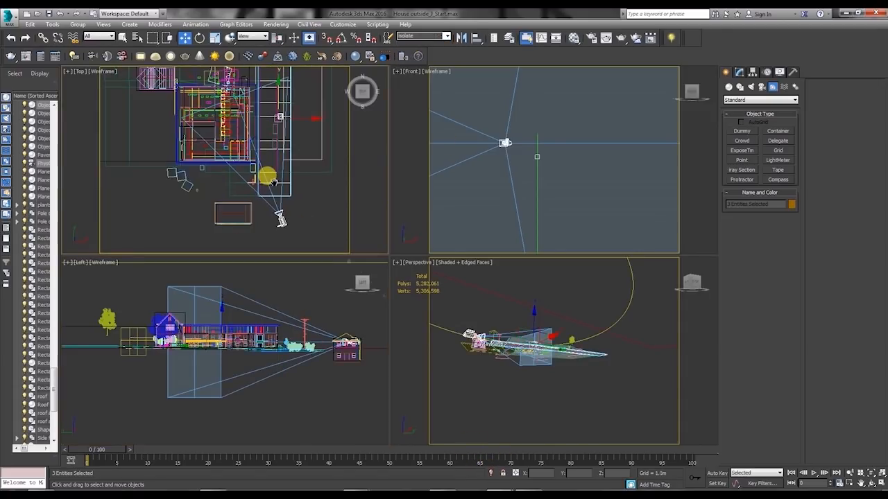
{"action": "scroll", "coordinate": [190, 181], "scroll_direction": "up", "scroll_amount": 2}
{"action": "left_click", "coordinate": [192, 184]}
{"action": "middle_click_drag", "start_coordinate": [281, 242], "coordinate": [222, 234]}
{"action": "right_click", "coordinate": [440, 288]}
{"action": "key", "text": "c"}
Step: Move and rotate the physical camera in the Top view to frame the building, placing it at about X 19.94 m, Y -41.01 m
{"action": "scroll", "coordinate": [164, 159], "scroll_direction": "down", "scroll_amount": 5}
{"action": "left_click_drag", "start_coordinate": [238, 235], "coordinate": [272, 233]}
{"action": "right_click", "coordinate": [250, 223]}
{"action": "left_click", "coordinate": [263, 236]}
{"action": "right_click", "coordinate": [258, 216]}
{"action": "left_click", "coordinate": [268, 222]}
{"action": "right_click", "coordinate": [247, 219]}
{"action": "left_click", "coordinate": [264, 231]}
{"action": "right_click", "coordinate": [263, 208]}
{"action": "left_click", "coordinate": [273, 216]}
{"action": "mouse_move", "coordinate": [243, 192]}
{"action": "left_mouse_down"}
{"action": "mouse_move", "coordinate": [243, 200]}
{"action": "mouse_move", "coordinate": [243, 192]}
{"action": "left_mouse_up"}
Step: Set the render output size for the physical camera view to 3500 × 1700
{"action": "right_click", "coordinate": [413, 272]}
{"action": "left_click", "coordinate": [593, 39]}
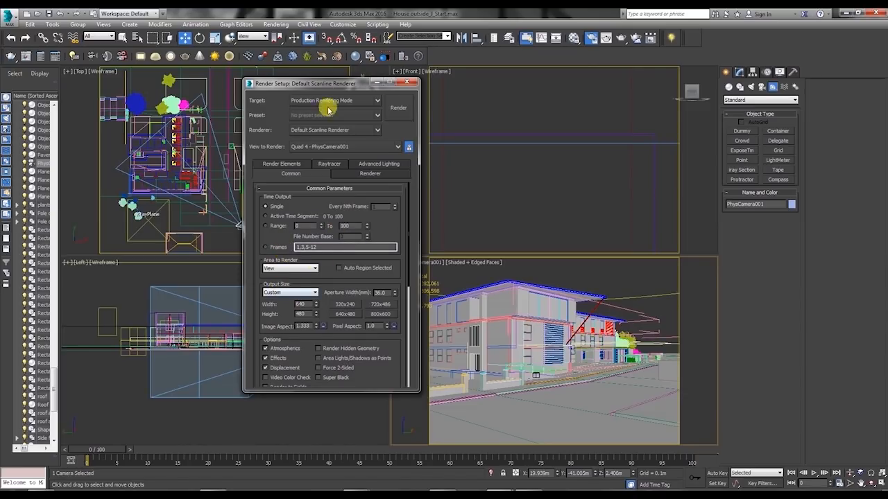
{"action": "left_click_drag", "start_coordinate": [323, 88], "coordinate": [493, 39]}
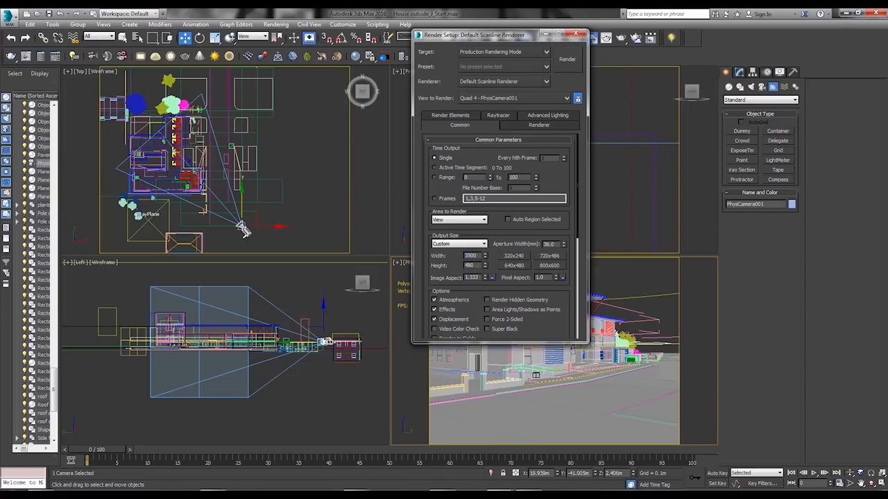
{"action": "key", "text": "Tab"}
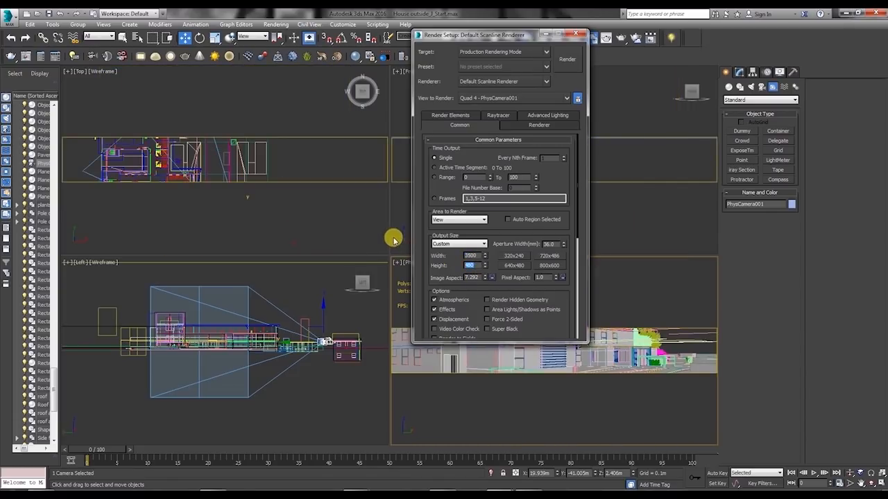
{"action": "key", "text": "Return"}
{"action": "left_click_drag", "start_coordinate": [516, 37], "coordinate": [180, 303]}
{"action": "left_click", "coordinate": [201, 297]}
Step: Select the V-Ray physical camera beside the building in the Top view and review its parameters
{"action": "middle_click_drag", "start_coordinate": [244, 235], "coordinate": [252, 170]}
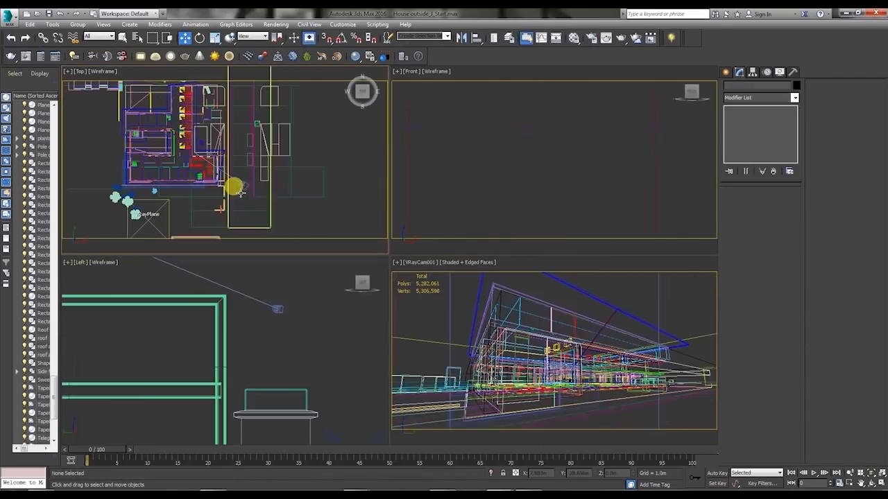
{"action": "left_click", "coordinate": [243, 184]}
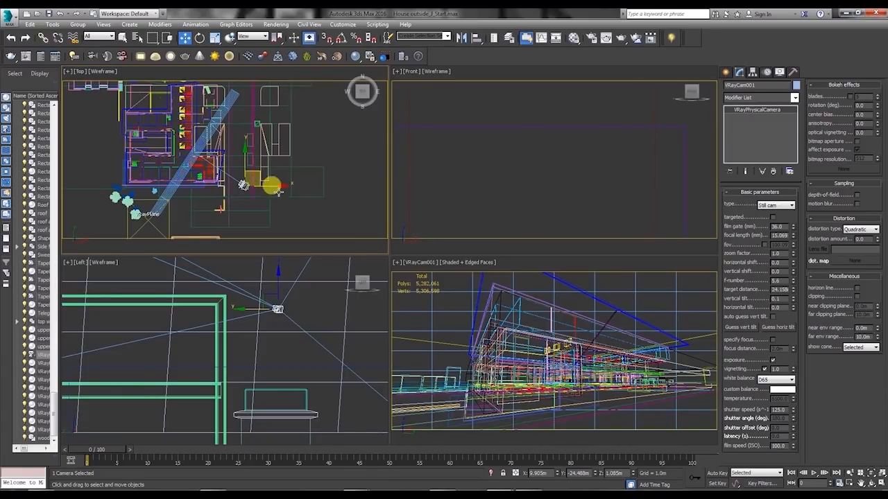
{"action": "left_click", "coordinate": [725, 71]}
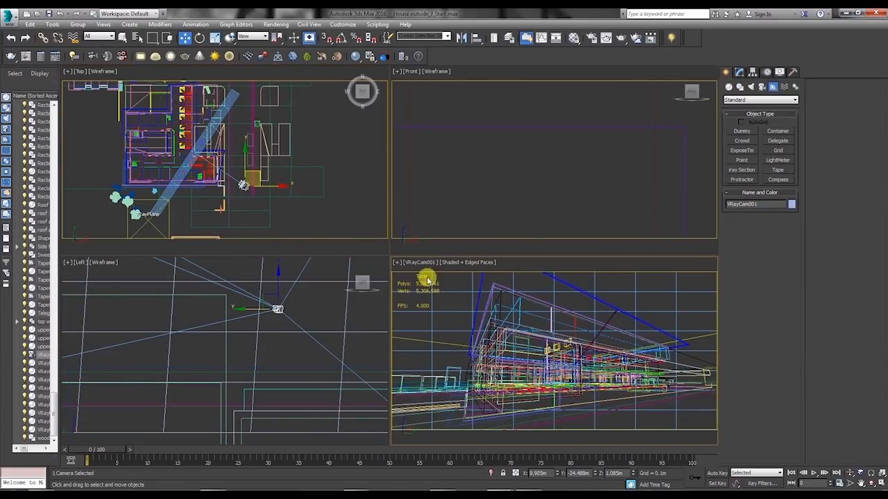
Step: Reduce the render output width to 500 with the image aspect ratio locked
{"action": "left_click", "coordinate": [589, 39]}
{"action": "left_click_drag", "start_coordinate": [155, 301], "coordinate": [292, 102]}
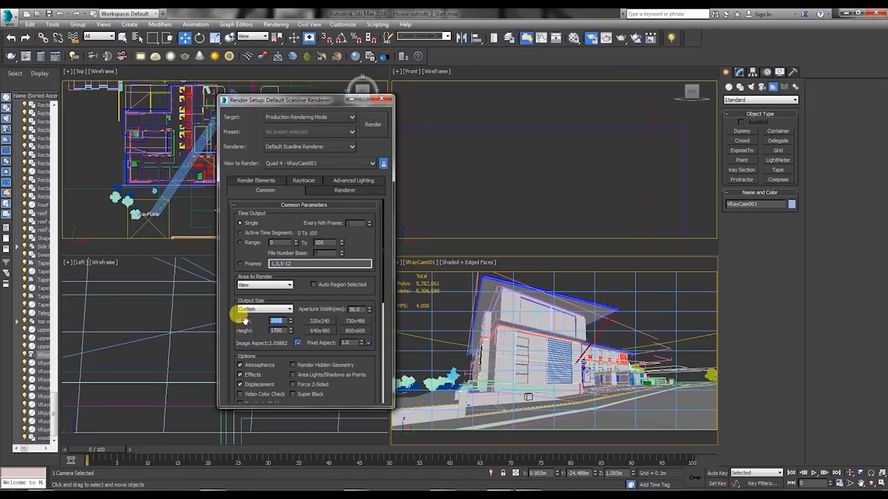
{"action": "left_click_drag", "start_coordinate": [296, 99], "coordinate": [229, 93]}
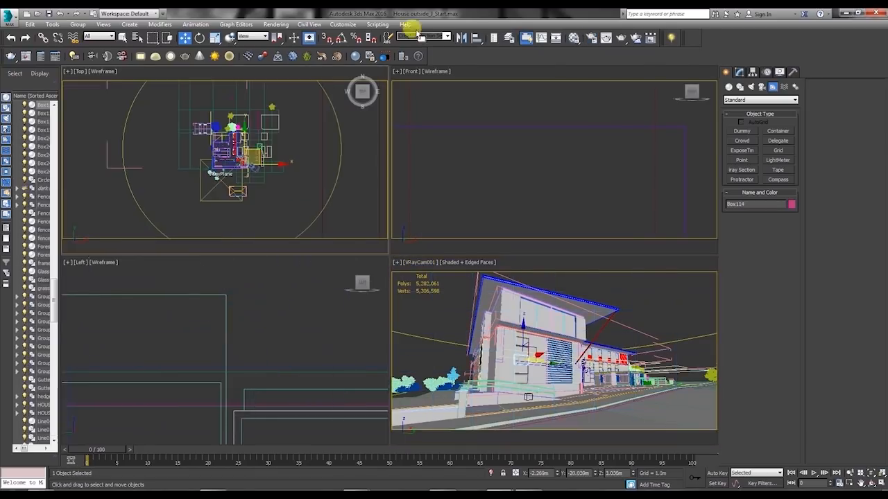
Step: Assign V-Ray Adv 3.60.03 as the production renderer
{"action": "left_click", "coordinate": [588, 39]}
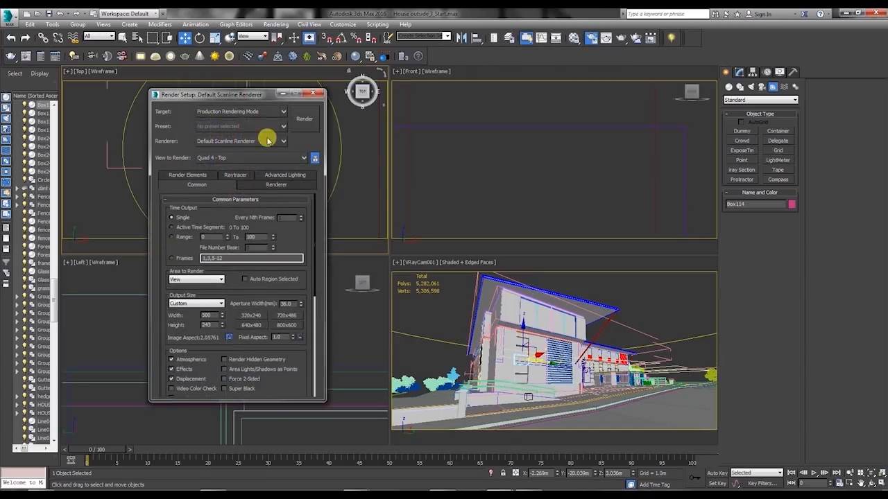
{"action": "left_click_drag", "start_coordinate": [232, 95], "coordinate": [383, 100]}
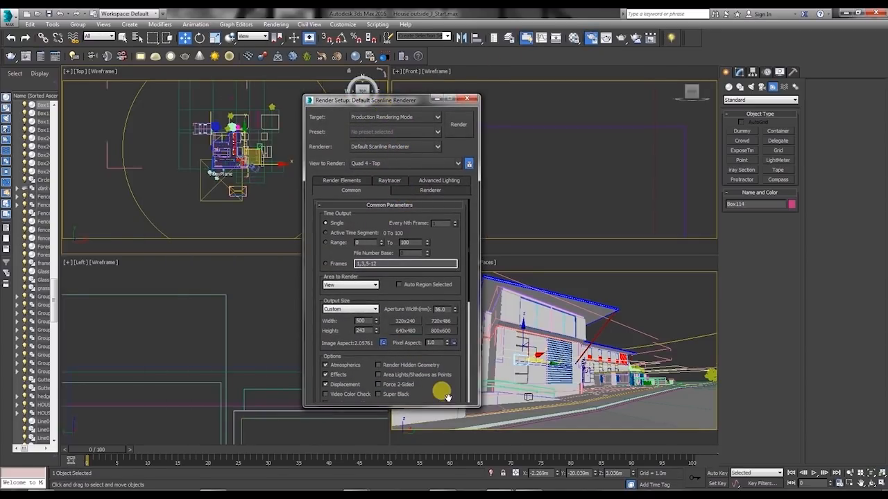
{"action": "scroll", "coordinate": [447, 396], "scroll_direction": "down", "scroll_amount": 5}
{"action": "left_click", "coordinate": [392, 397]}
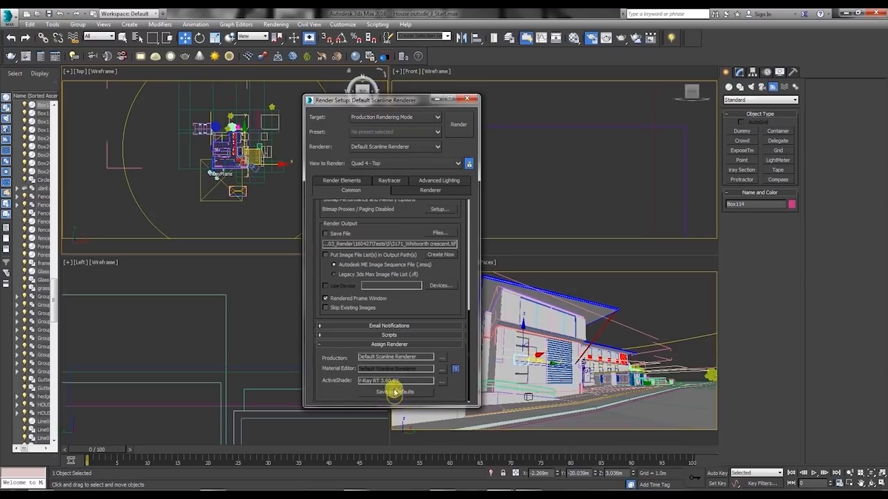
{"action": "left_click", "coordinate": [442, 357]}
{"action": "left_click", "coordinate": [364, 206]}
{"action": "left_click", "coordinate": [364, 212]}
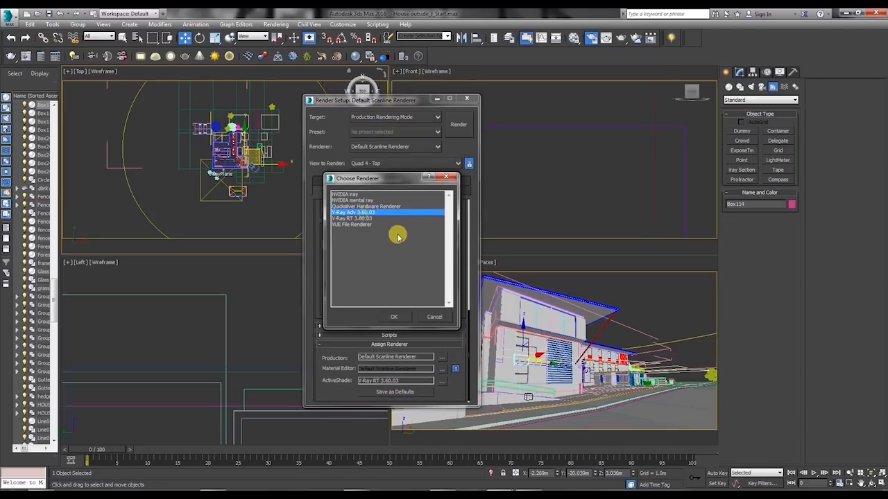
{"action": "left_click", "coordinate": [394, 317]}
Step: Set the V-Ray image sampler type to Bucket
{"action": "left_click_drag", "start_coordinate": [393, 101], "coordinate": [359, 84]}
{"action": "left_click", "coordinate": [181, 362]}
{"action": "left_click", "coordinate": [366, 191]}
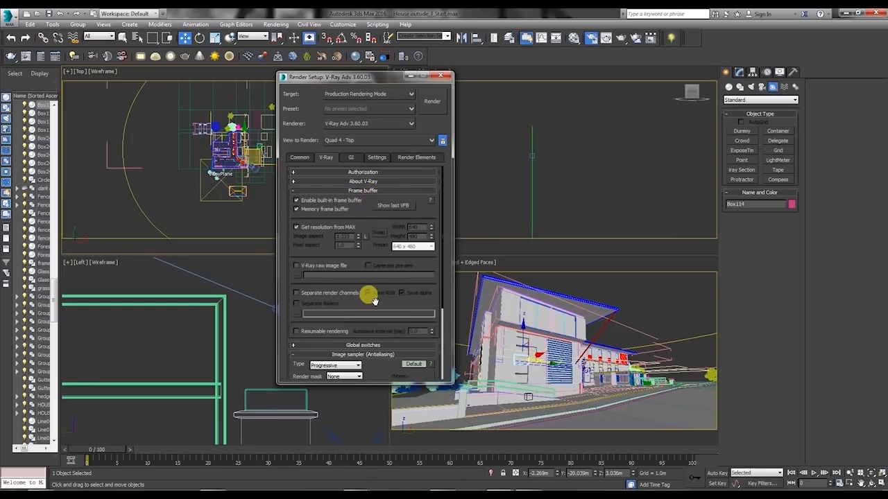
{"action": "scroll", "coordinate": [374, 300], "scroll_direction": "down", "scroll_amount": 5}
{"action": "left_click", "coordinate": [357, 261]}
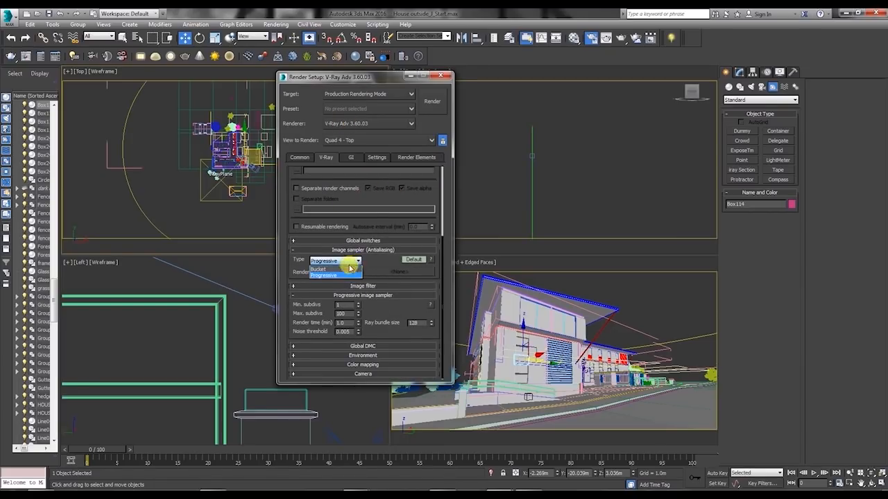
{"action": "left_click", "coordinate": [379, 264]}
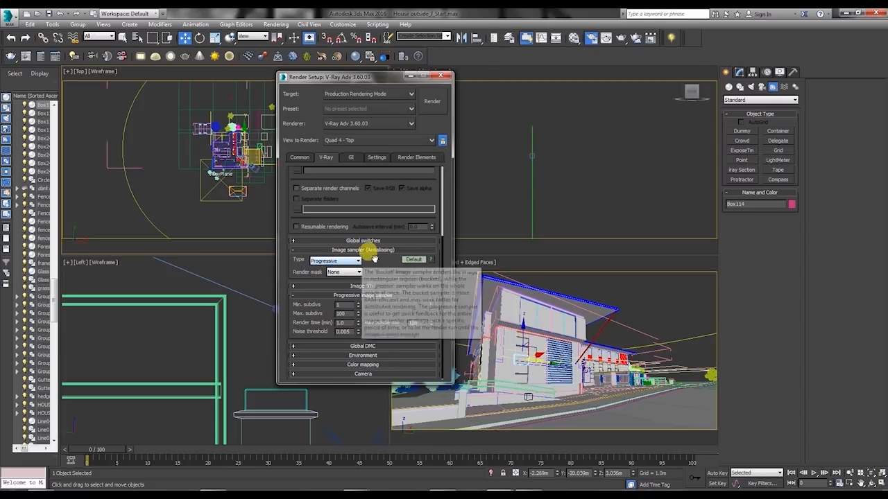
{"action": "left_click", "coordinate": [346, 260]}
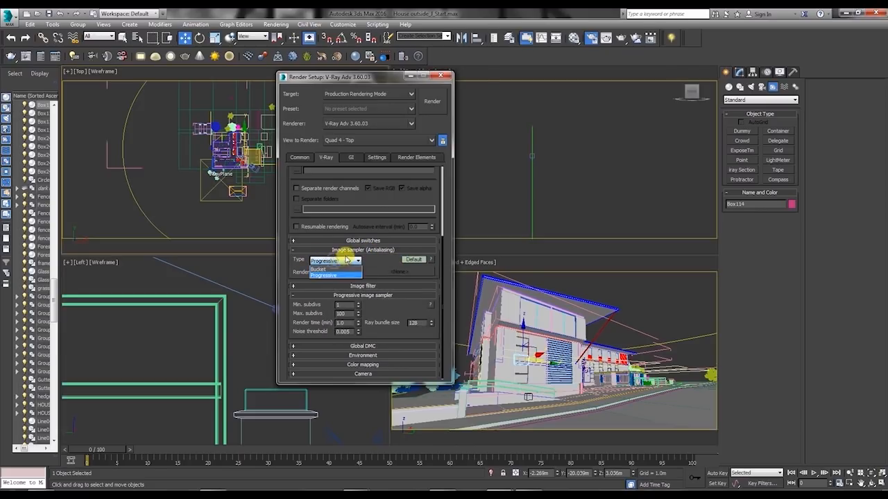
{"action": "left_click", "coordinate": [319, 269]}
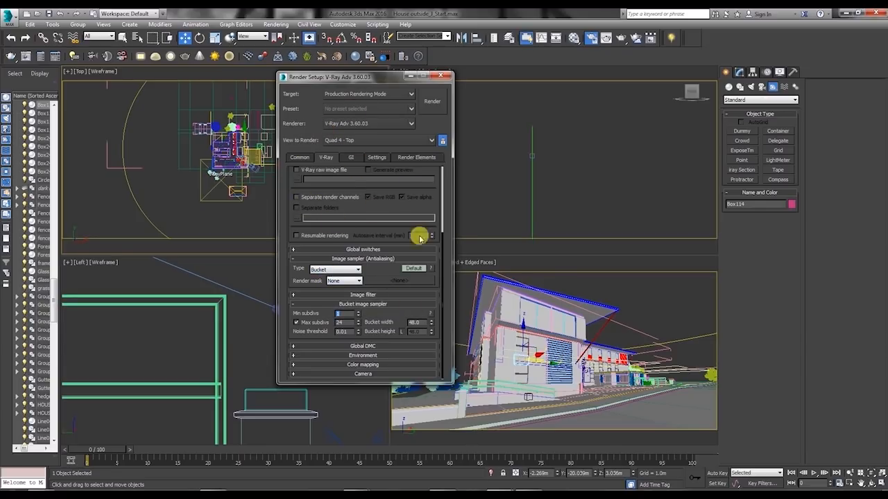
Step: Switch the image sampler settings to Expert mode and set the image filter to Area
{"action": "left_click_drag", "start_coordinate": [317, 78], "coordinate": [323, 53]}
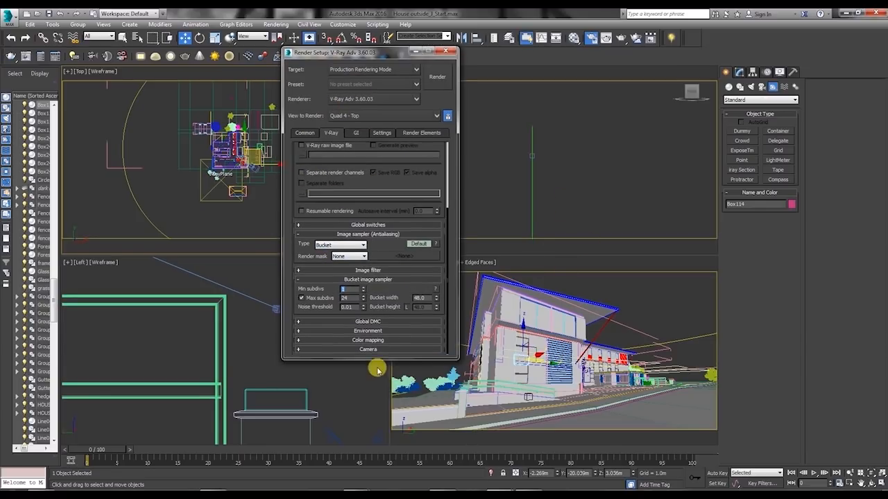
{"action": "left_click", "coordinate": [414, 245]}
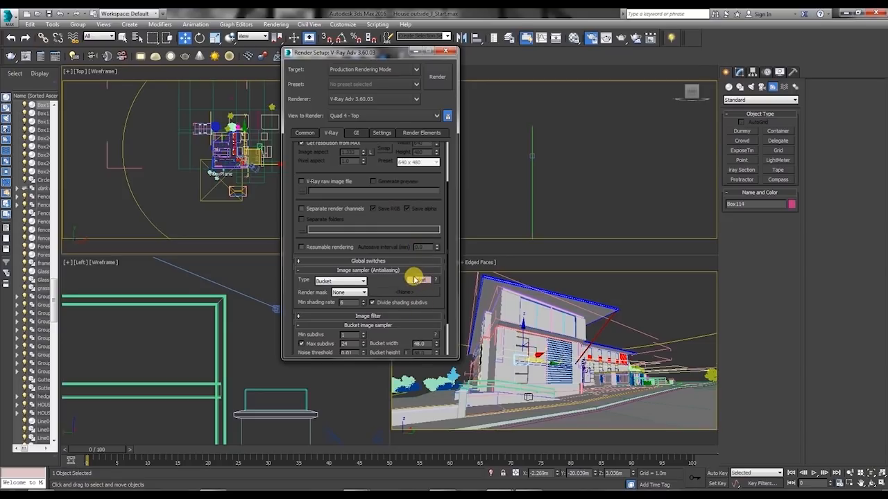
{"action": "scroll", "coordinate": [417, 336], "scroll_direction": "down", "scroll_amount": 2}
{"action": "left_click", "coordinate": [375, 271]}
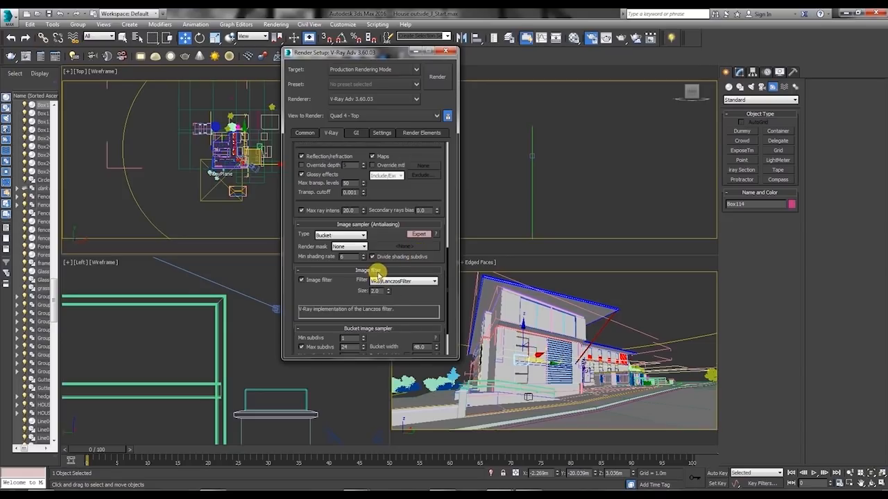
{"action": "left_click", "coordinate": [410, 281]}
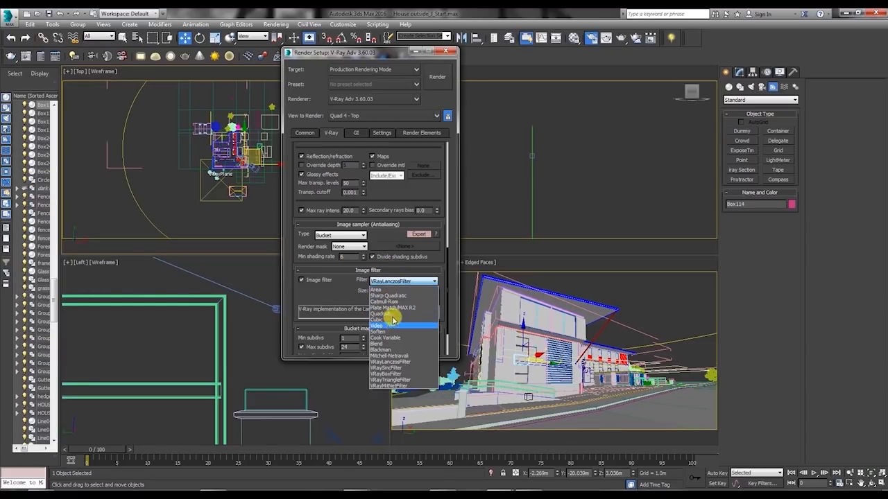
{"action": "left_click", "coordinate": [386, 290]}
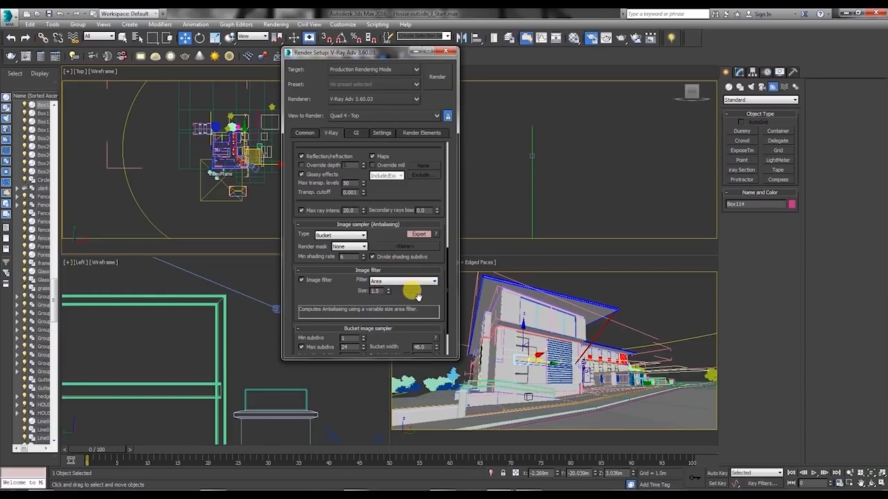
{"action": "scroll", "coordinate": [417, 297], "scroll_direction": "down", "scroll_amount": 1}
{"action": "left_click", "coordinate": [393, 242]}
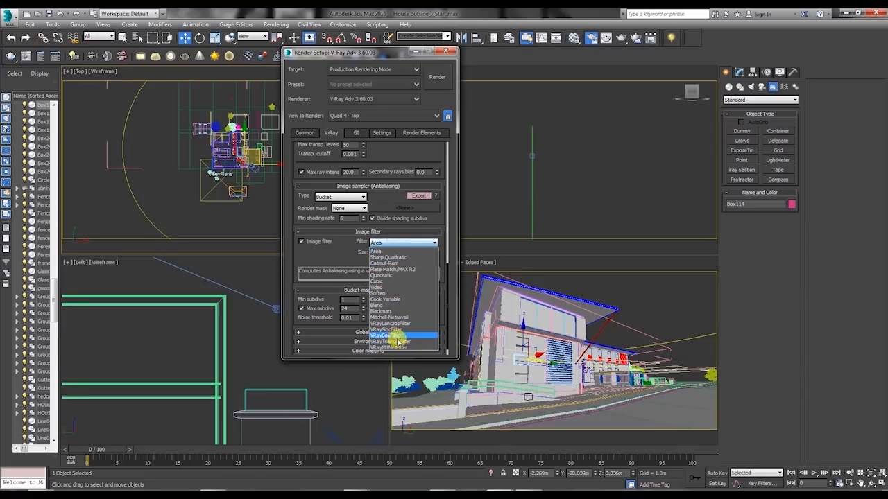
{"action": "left_click", "coordinate": [374, 60]}
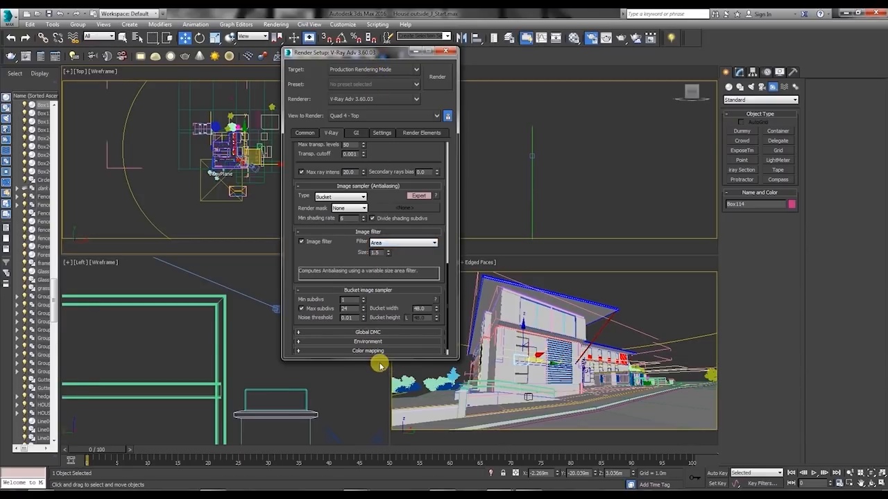
Step: Examine the V-Ray bucket sampler subdivisions along with the Global DMC and Environment settings
{"action": "left_click", "coordinate": [356, 133]}
{"action": "left_click", "coordinate": [331, 133]}
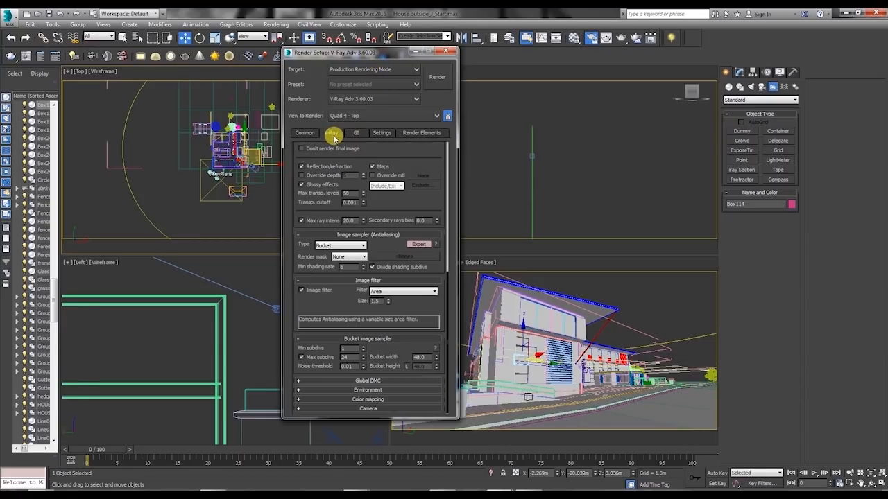
{"action": "double_click", "coordinate": [346, 358]}
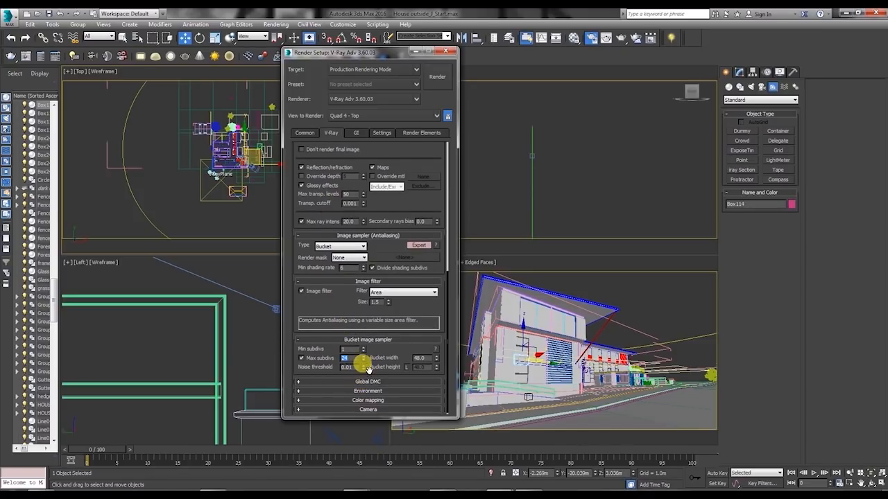
{"action": "left_click", "coordinate": [366, 383]}
{"action": "scroll", "coordinate": [379, 381], "scroll_direction": "down", "scroll_amount": 1}
{"action": "left_click", "coordinate": [375, 391]}
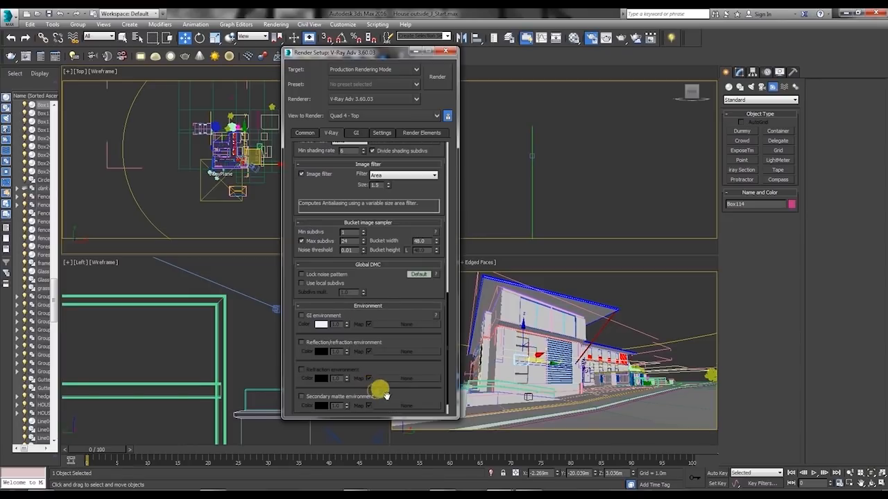
{"action": "left_click", "coordinate": [377, 308]}
Step: Use Irradiance map as the primary GI engine and enable ambient occlusion in the Expert global illumination settings
{"action": "left_click", "coordinate": [367, 131]}
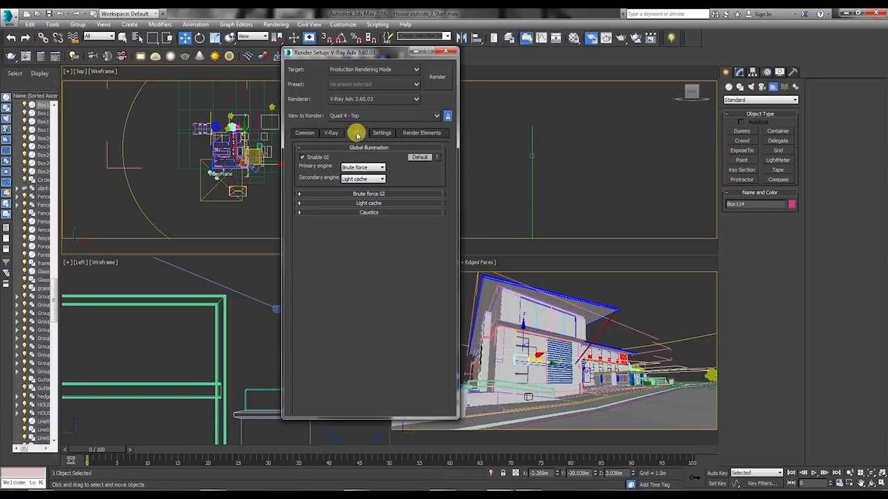
{"action": "left_click", "coordinate": [370, 168]}
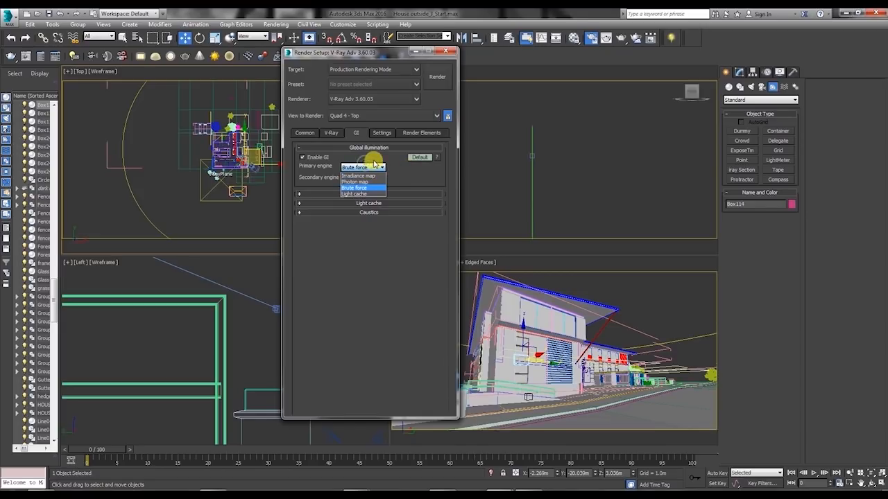
{"action": "left_click", "coordinate": [355, 176]}
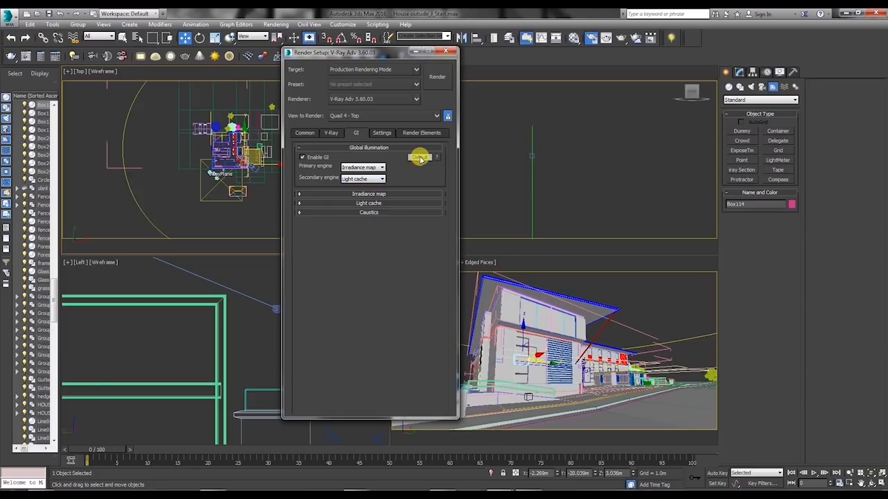
{"action": "left_click", "coordinate": [420, 158]}
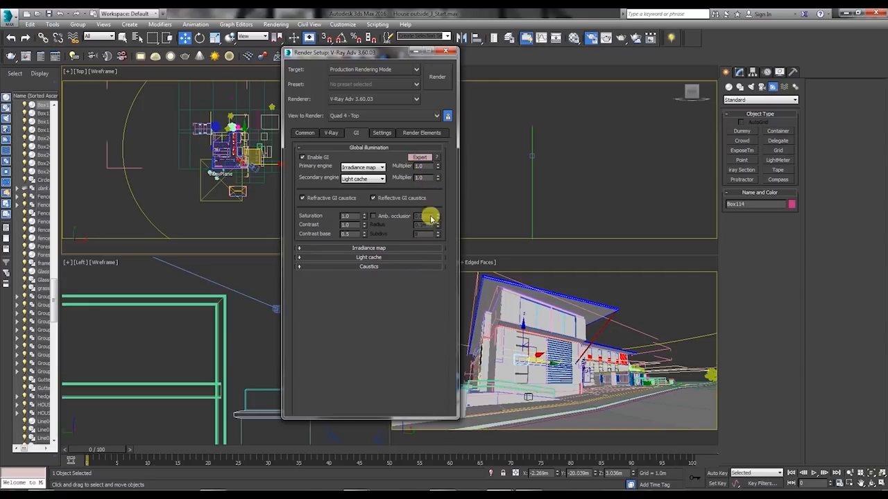
{"action": "left_click", "coordinate": [374, 216]}
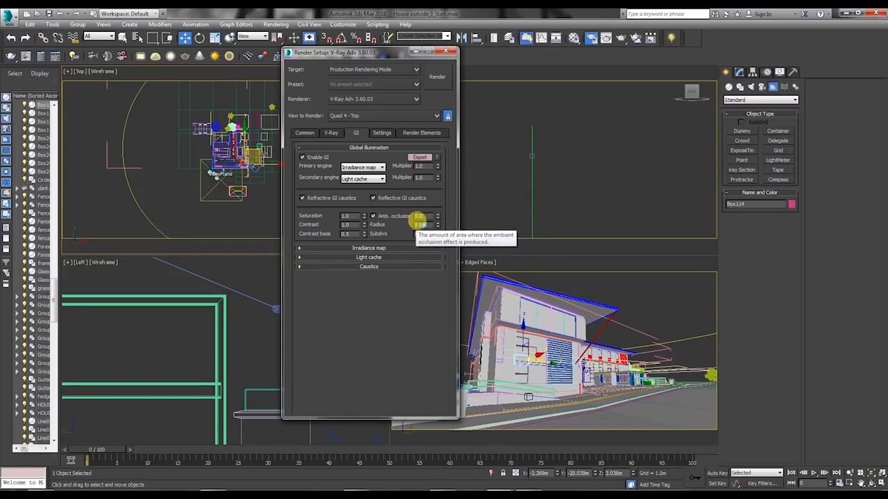
Step: Change the display units to metric millimeters and set the ambient occlusion radius to 300 mm
{"action": "left_click", "coordinate": [343, 25]}
{"action": "left_click", "coordinate": [362, 146]}
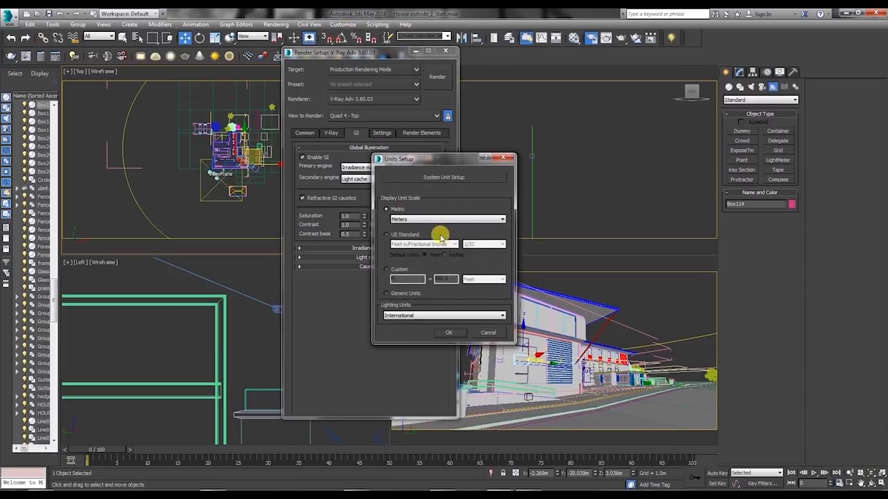
{"action": "left_click", "coordinate": [446, 333]}
{"action": "left_click", "coordinate": [343, 24]}
{"action": "left_click", "coordinate": [362, 146]}
{"action": "left_click", "coordinate": [426, 220]}
{"action": "left_click", "coordinate": [417, 228]}
{"action": "left_click", "coordinate": [449, 333]}
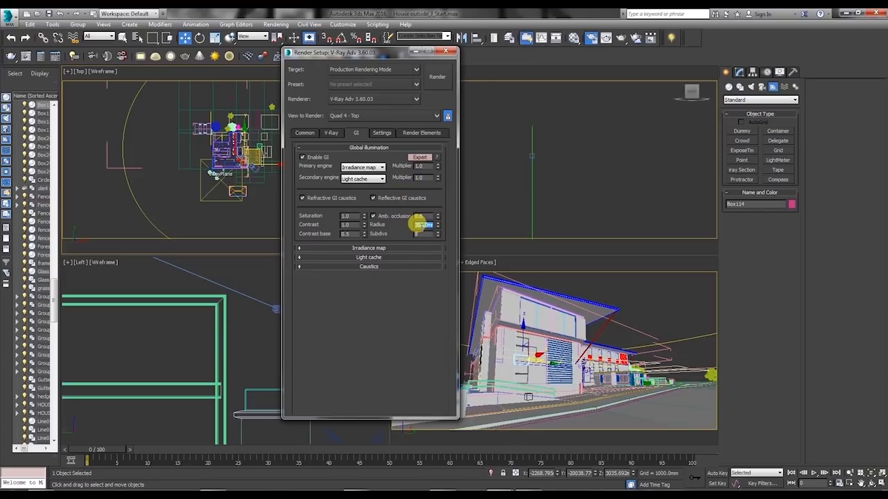
{"action": "left_click", "coordinate": [416, 223]}
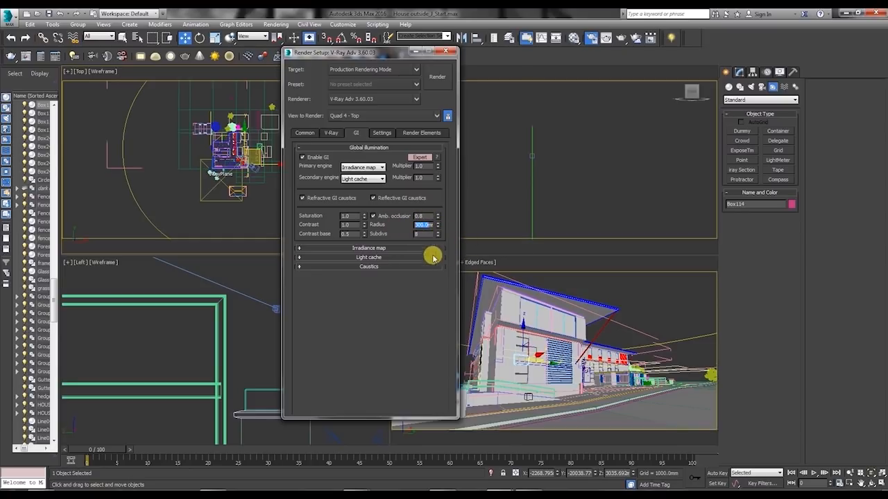
Step: Set the irradiance map's current preset to Low
{"action": "left_click", "coordinate": [386, 248]}
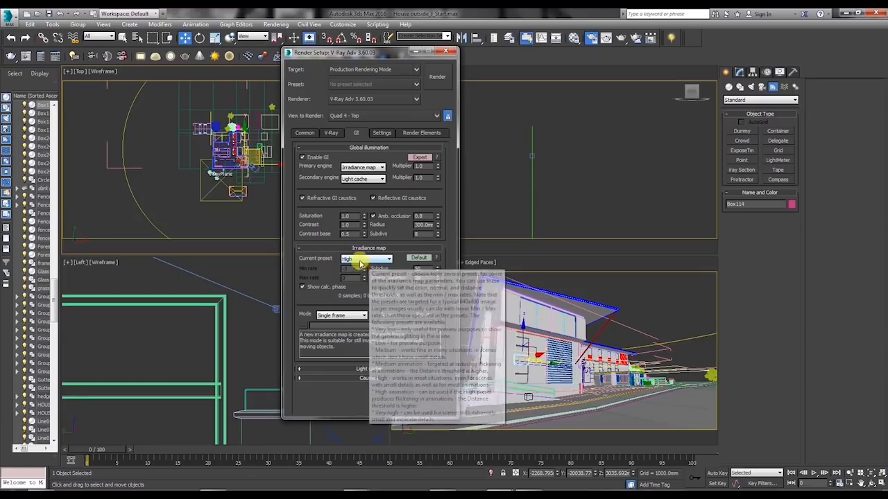
{"action": "left_click", "coordinate": [354, 258]}
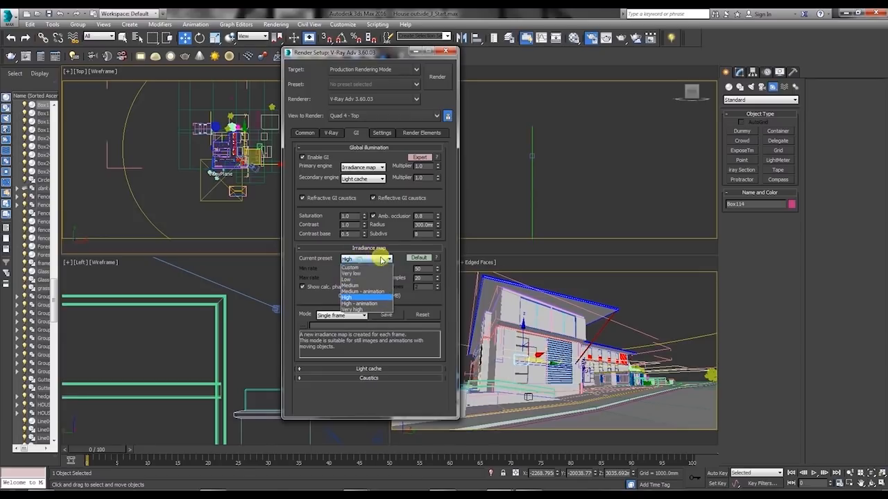
{"action": "left_click", "coordinate": [356, 285]}
{"action": "left_click", "coordinate": [367, 259]}
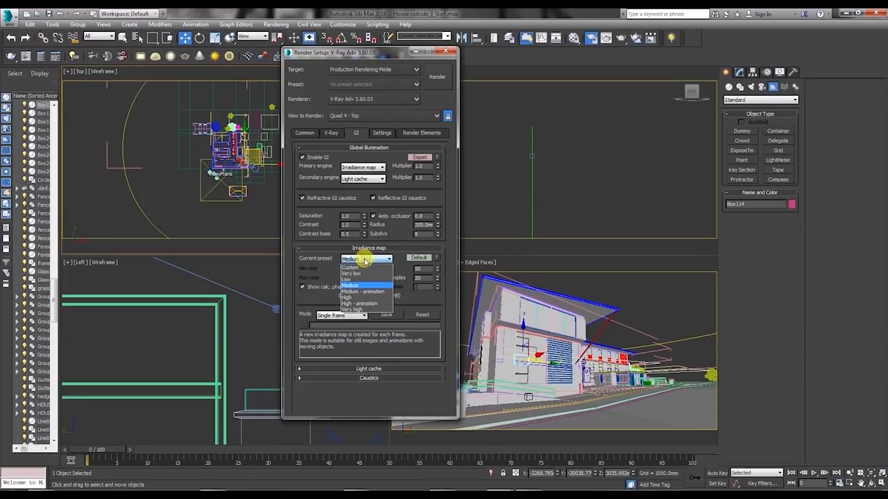
{"action": "left_click", "coordinate": [355, 279]}
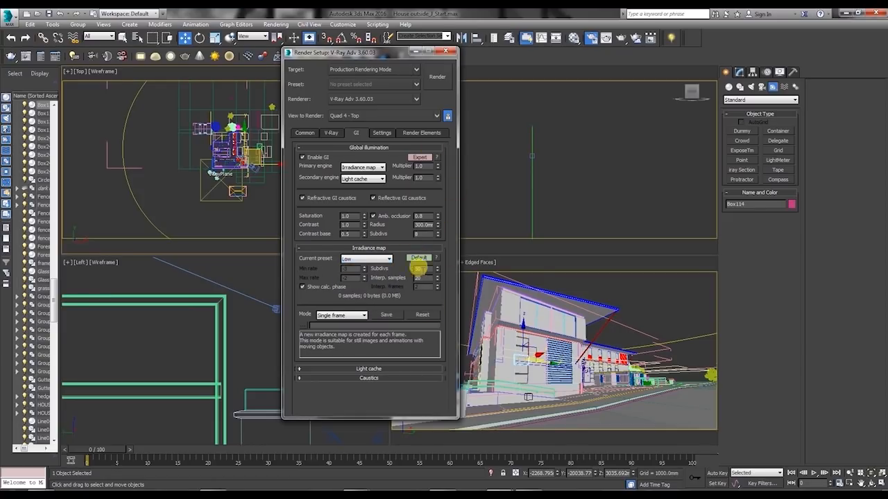
Step: Switch the irradiance map settings to Expert mode and expand the light cache settings
{"action": "left_click", "coordinate": [418, 257]}
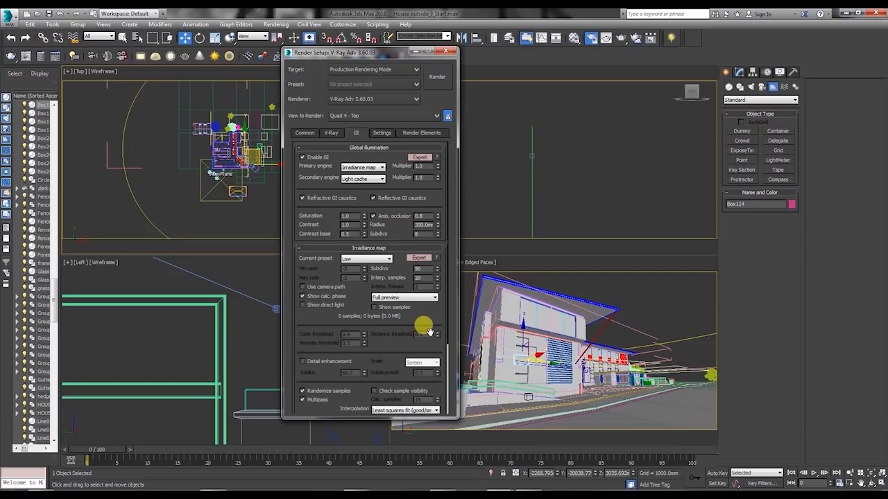
{"action": "scroll", "coordinate": [416, 326], "scroll_direction": "down", "scroll_amount": 5}
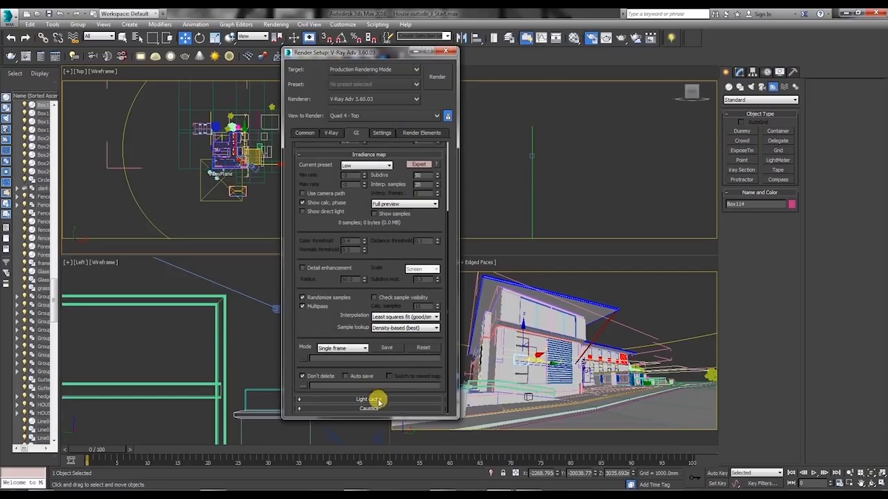
{"action": "left_click", "coordinate": [379, 401]}
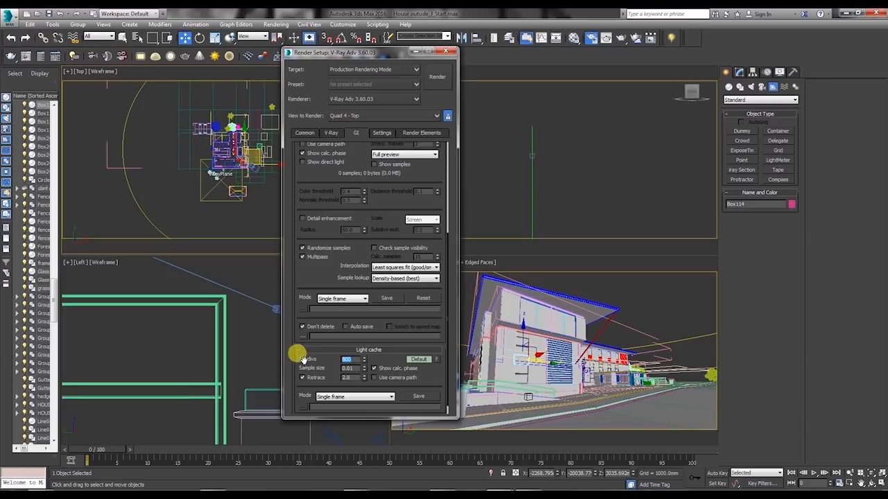
Step: Review the V-Ray system settings, the render elements list and the common render parameters
{"action": "left_click_drag", "start_coordinate": [335, 53], "coordinate": [219, 55]}
{"action": "left_click", "coordinate": [266, 134]}
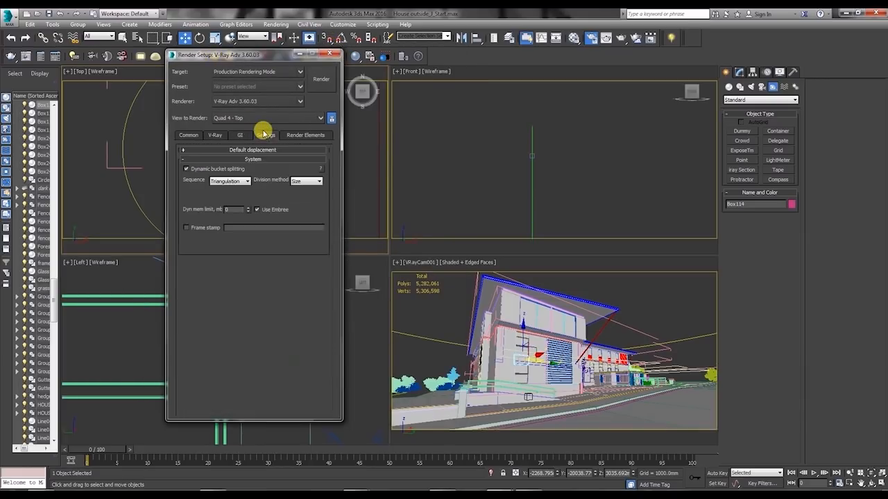
{"action": "left_click", "coordinate": [303, 136]}
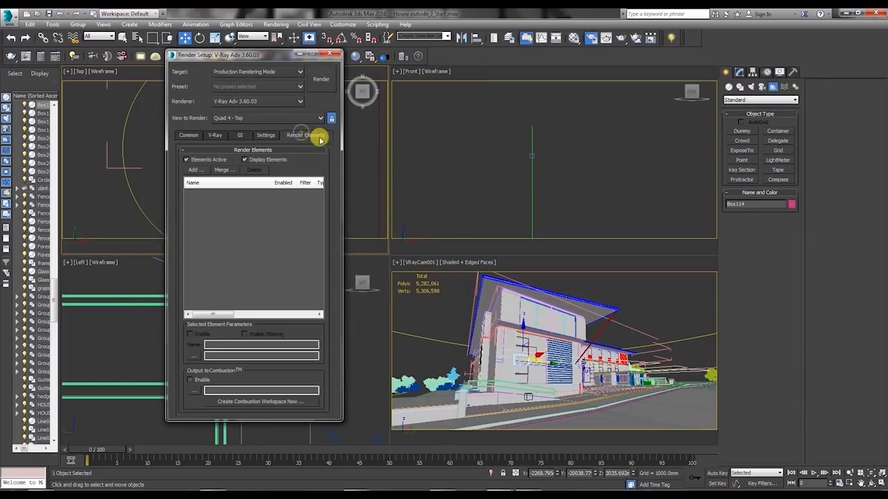
{"action": "left_click", "coordinate": [190, 135]}
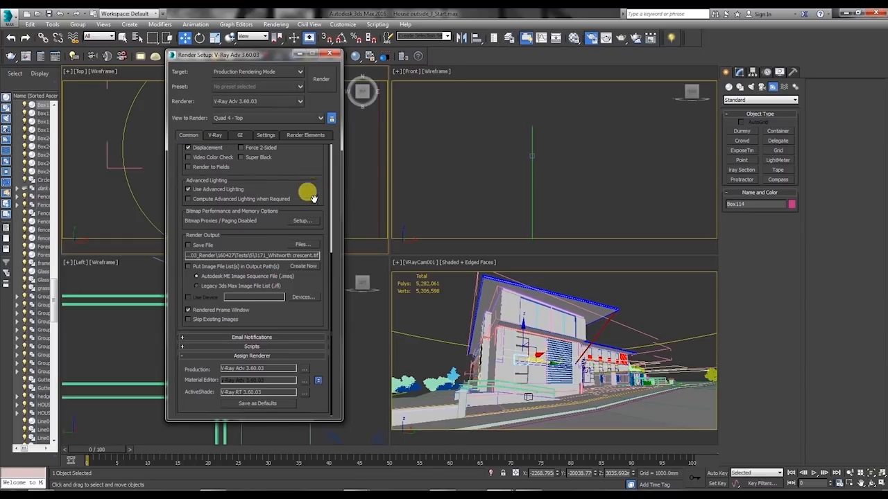
{"action": "scroll", "coordinate": [311, 192], "scroll_direction": "up", "scroll_amount": 10}
{"action": "left_click", "coordinate": [214, 136]}
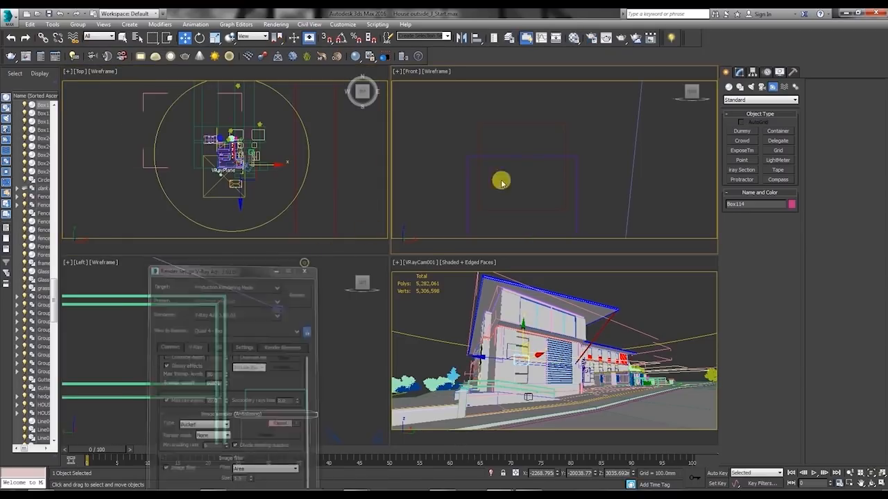
Step: Create a VRaySun in the Top view aimed at the building, replacing the existing environment map with V-Ray Sky
{"action": "scroll", "coordinate": [532, 151], "scroll_direction": "down", "scroll_amount": 5}
{"action": "scroll", "coordinate": [273, 347], "scroll_direction": "down", "scroll_amount": 6}
{"action": "scroll", "coordinate": [272, 341], "scroll_direction": "down", "scroll_amount": 5}
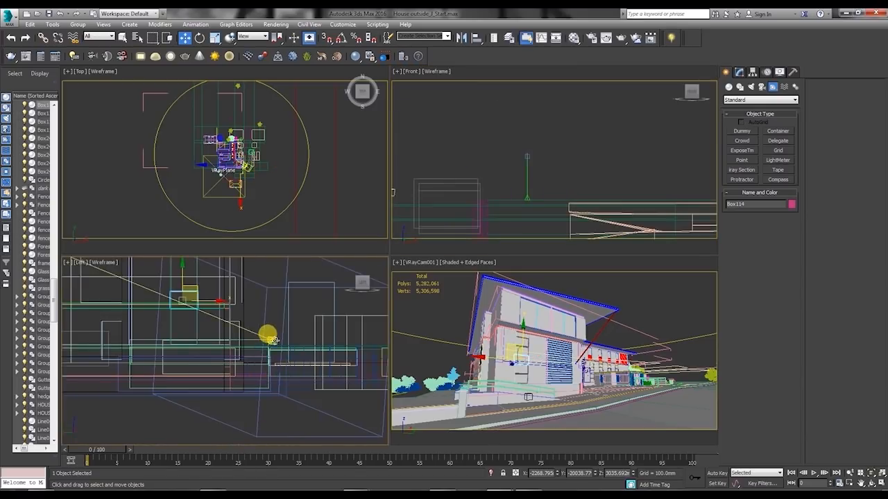
{"action": "middle_click_drag", "start_coordinate": [272, 338], "coordinate": [230, 348]}
{"action": "scroll", "coordinate": [251, 147], "scroll_direction": "up", "scroll_amount": 3}
{"action": "scroll", "coordinate": [550, 154], "scroll_direction": "down", "scroll_amount": 5}
{"action": "scroll", "coordinate": [597, 159], "scroll_direction": "down", "scroll_amount": 5}
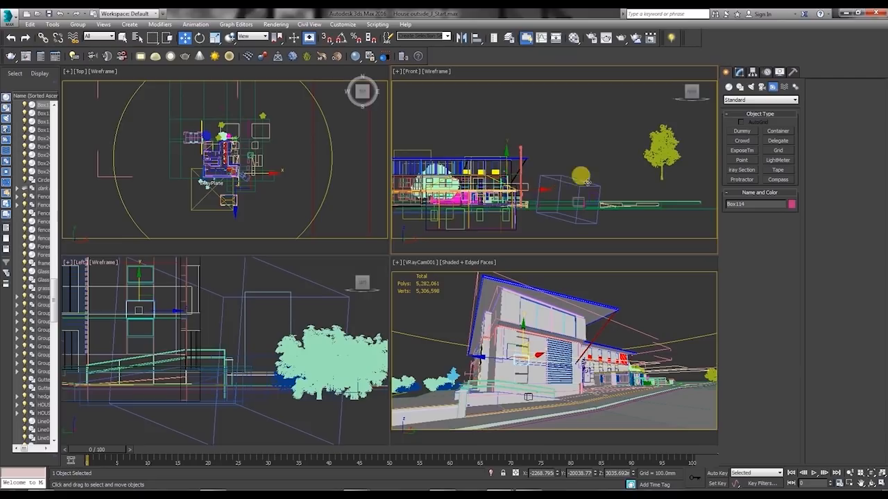
{"action": "middle_click_drag", "start_coordinate": [569, 174], "coordinate": [593, 191]}
{"action": "left_click", "coordinate": [752, 88]}
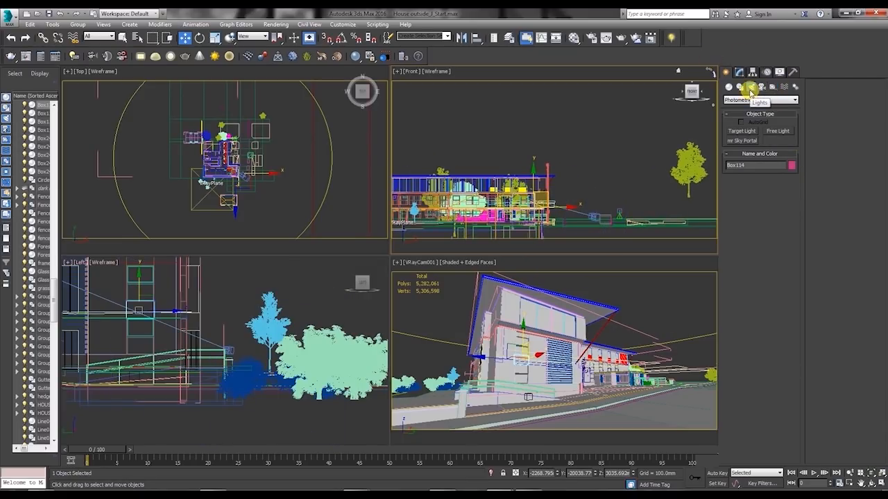
{"action": "left_click", "coordinate": [766, 101]}
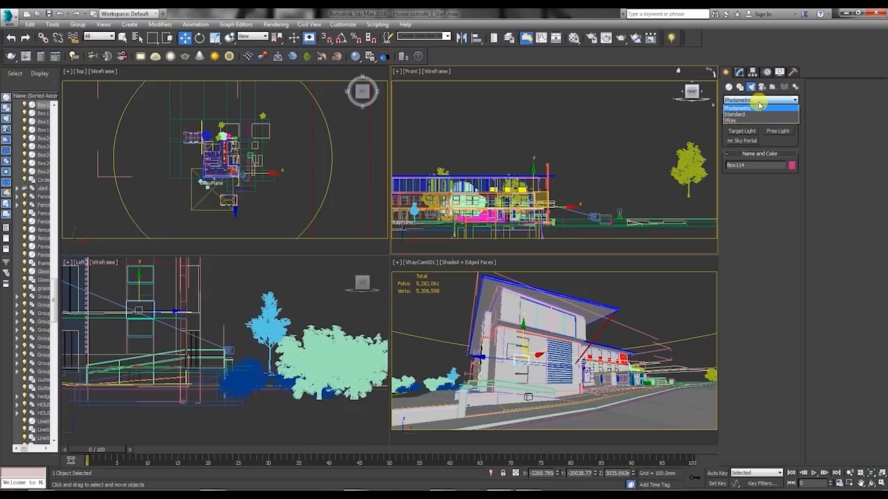
{"action": "left_click", "coordinate": [758, 120]}
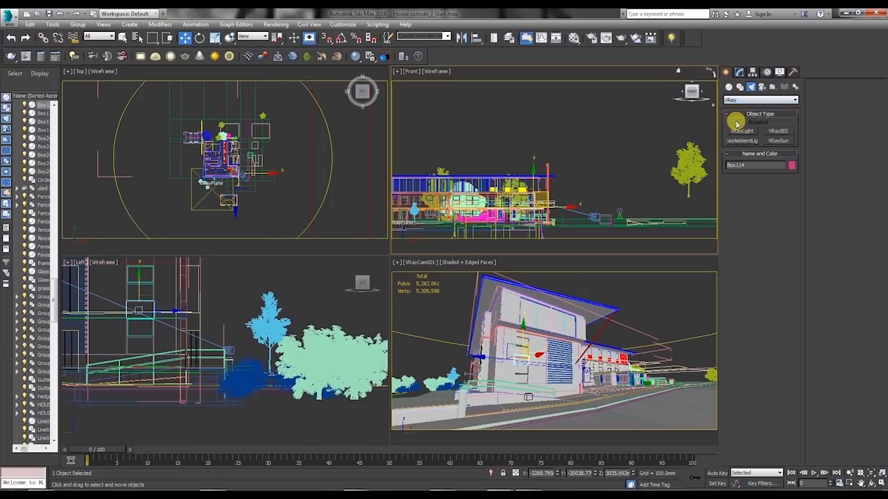
{"action": "left_click", "coordinate": [784, 143]}
{"action": "middle_click_drag", "start_coordinate": [244, 133], "coordinate": [221, 152]}
{"action": "left_click_drag", "start_coordinate": [203, 167], "coordinate": [263, 227]}
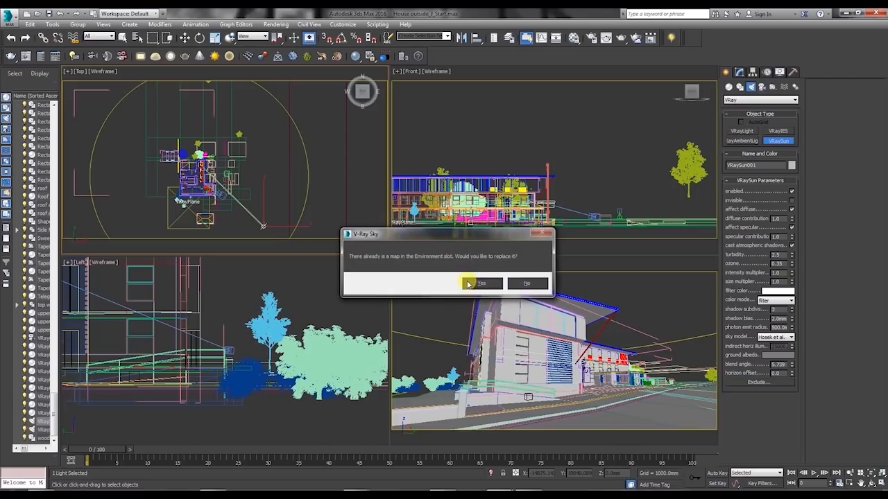
{"action": "left_click", "coordinate": [468, 284]}
Step: Raise the VRaySun in the Front view to a height of about 25134 mm
{"action": "scroll", "coordinate": [579, 170], "scroll_direction": "down", "scroll_amount": 4}
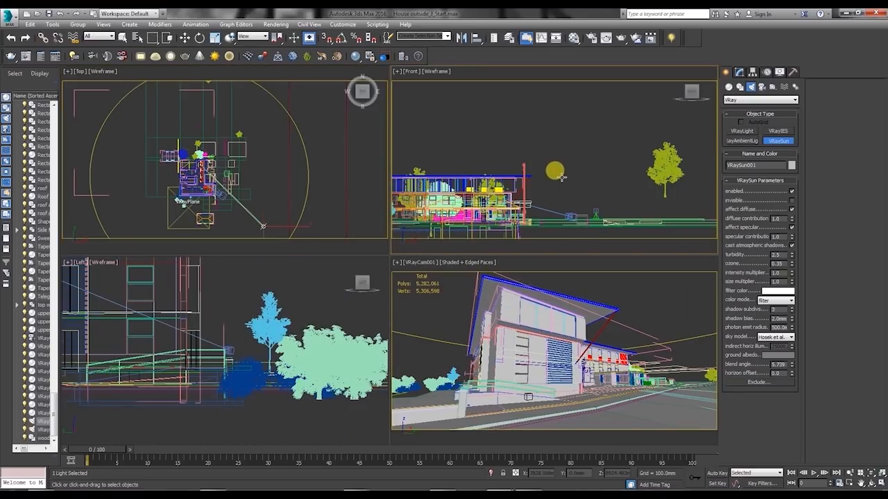
{"action": "key", "text": "w"}
{"action": "left_click_drag", "start_coordinate": [527, 178], "coordinate": [588, 197]}
{"action": "left_click_drag", "start_coordinate": [689, 178], "coordinate": [683, 101]}
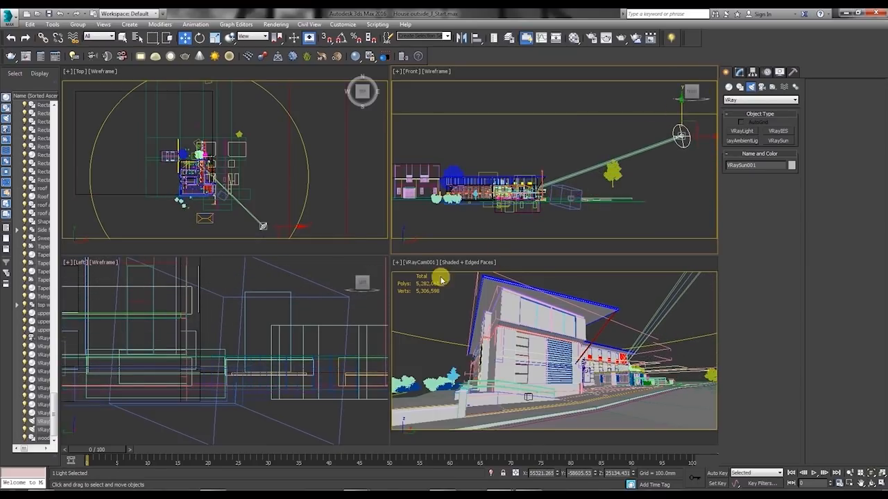
Step: Bring up the render setup for the VRayCam001 view and select that view's camera
{"action": "left_click", "coordinate": [550, 39]}
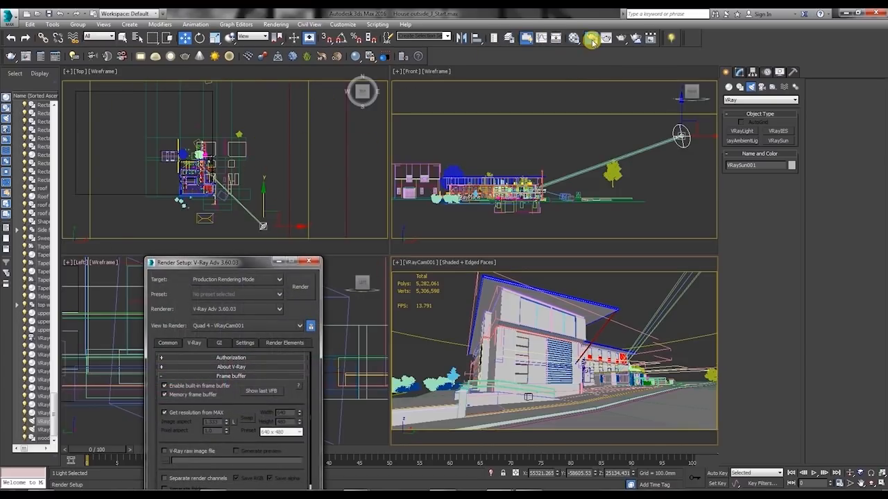
{"action": "left_click_drag", "start_coordinate": [240, 265], "coordinate": [326, 90]}
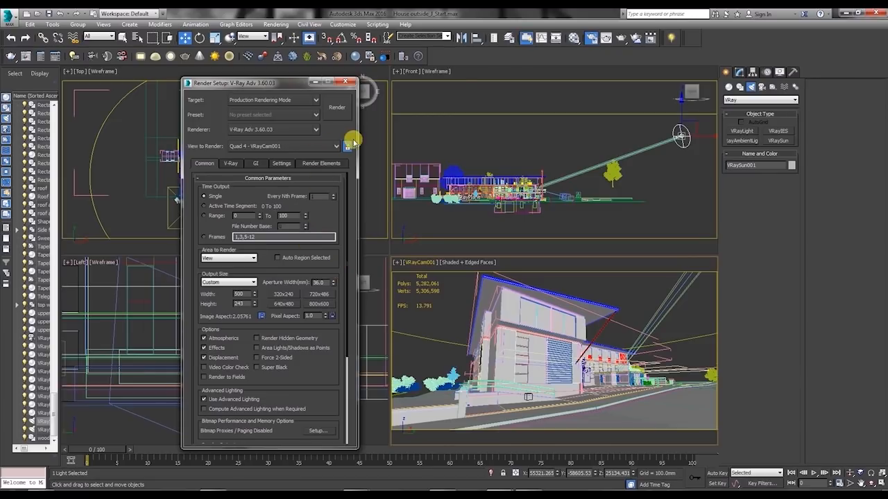
{"action": "left_click", "coordinate": [421, 267]}
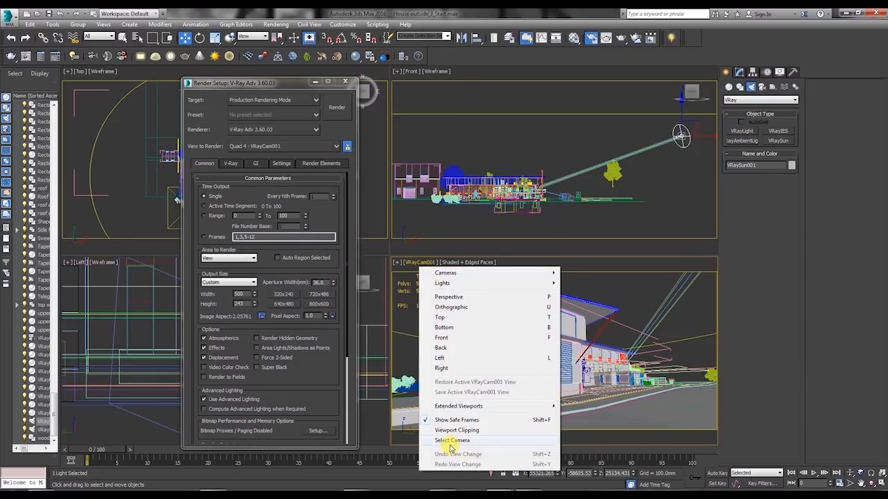
{"action": "left_click", "coordinate": [452, 441]}
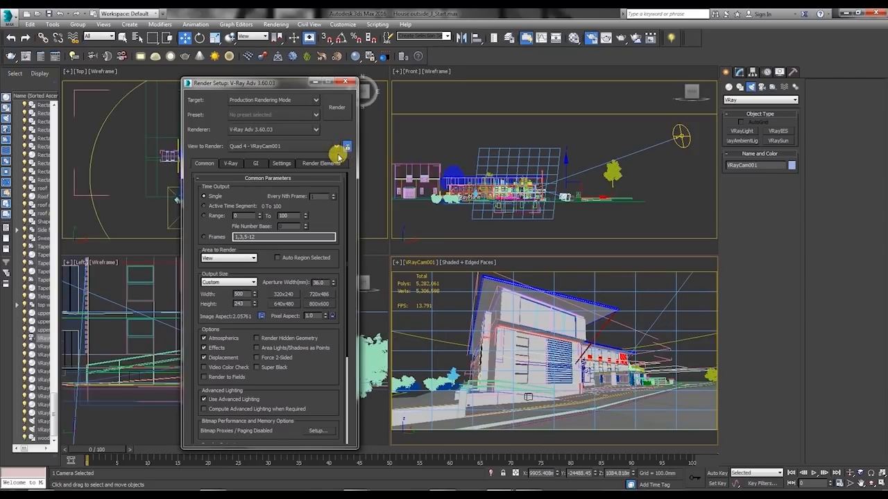
{"action": "left_click", "coordinate": [408, 75]}
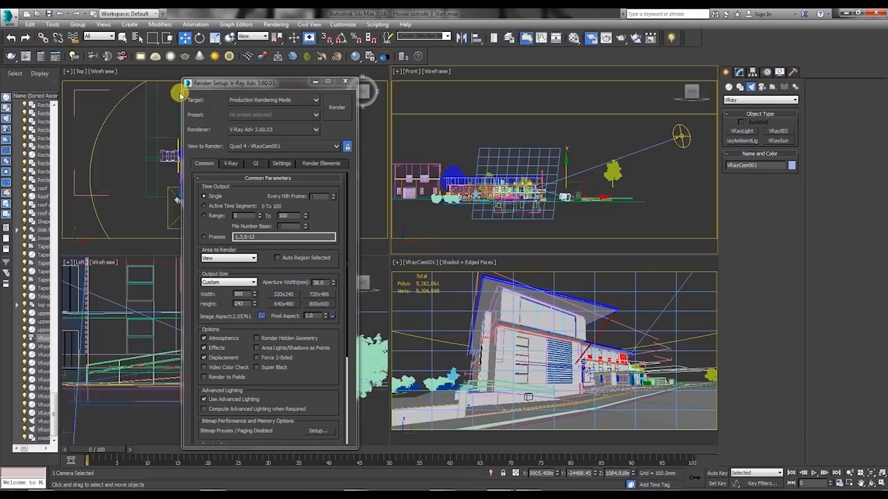
Step: Render a test of the VRayCam001 view and inspect the lighting in the V-Ray frame buffer
{"action": "left_click", "coordinate": [409, 265]}
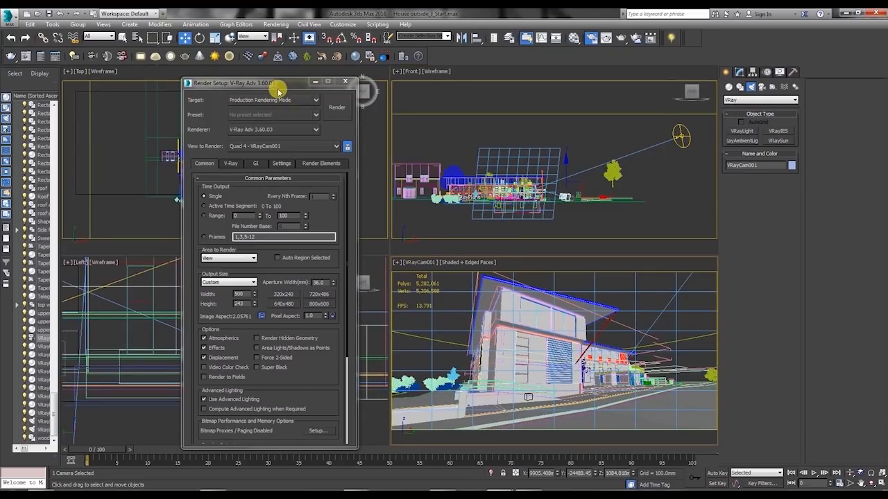
{"action": "left_click_drag", "start_coordinate": [291, 84], "coordinate": [229, 268]}
{"action": "left_click", "coordinate": [621, 40]}
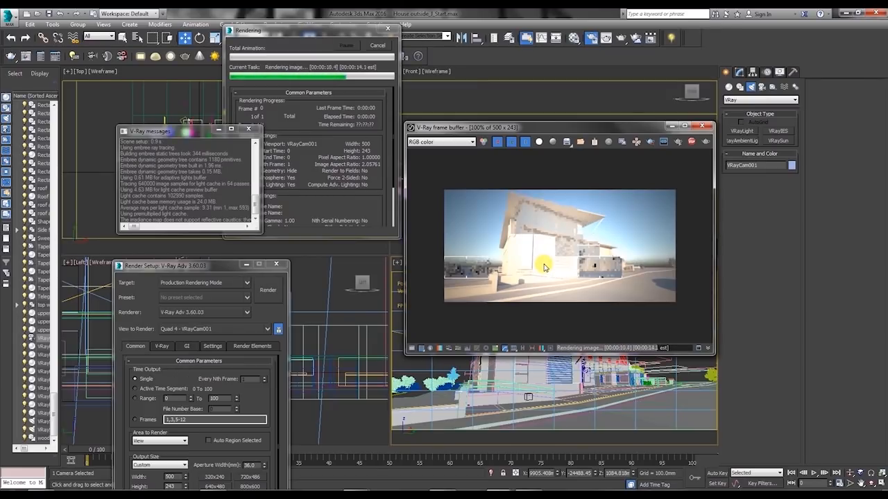
{"action": "scroll", "coordinate": [542, 237], "scroll_direction": "up", "scroll_amount": 2}
{"action": "scroll", "coordinate": [541, 234], "scroll_direction": "down", "scroll_amount": 2}
{"action": "scroll", "coordinate": [541, 218], "scroll_direction": "up", "scroll_amount": 1}
{"action": "scroll", "coordinate": [530, 222], "scroll_direction": "down", "scroll_amount": 1}
{"action": "left_click_drag", "start_coordinate": [529, 131], "coordinate": [460, 139]}
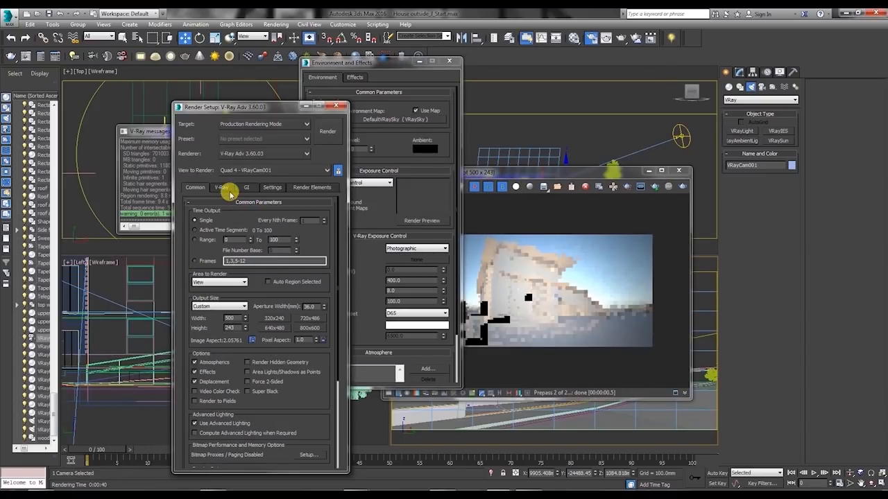
Step: Set the V-Ray color mapping type to Exponential
{"action": "left_click", "coordinate": [228, 192]}
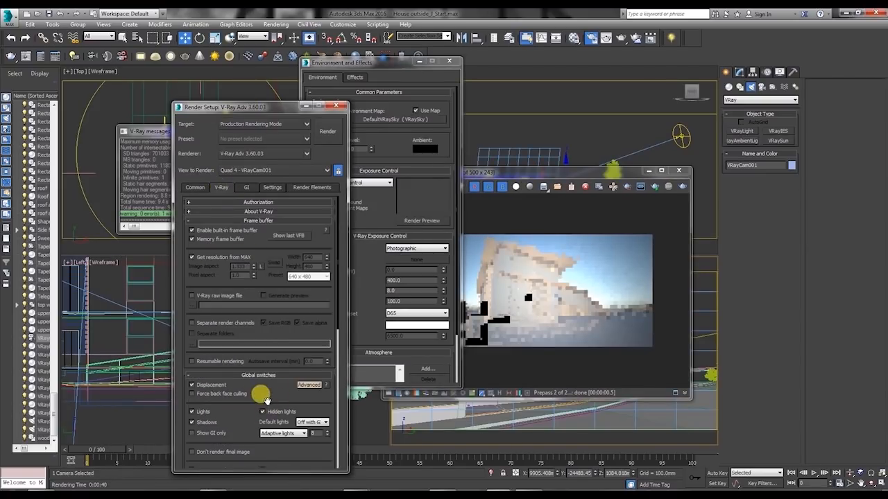
{"action": "scroll", "coordinate": [268, 395], "scroll_direction": "down", "scroll_amount": 5}
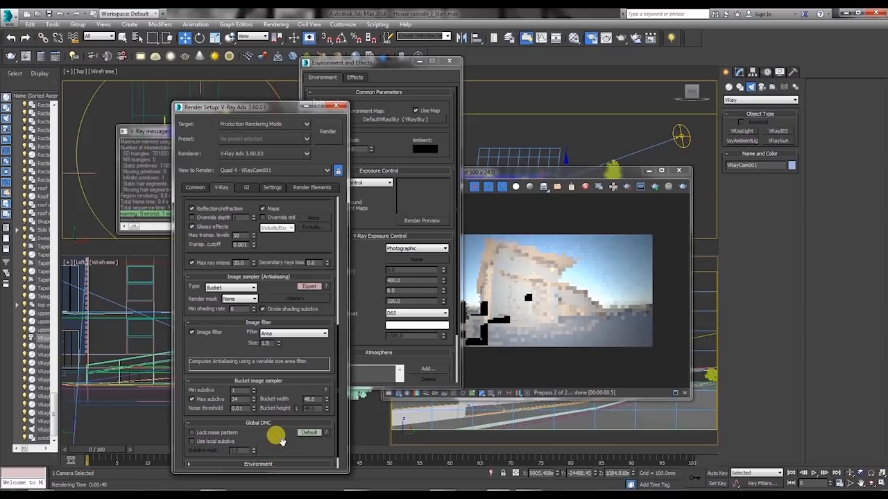
{"action": "scroll", "coordinate": [279, 365], "scroll_direction": "down", "scroll_amount": 1}
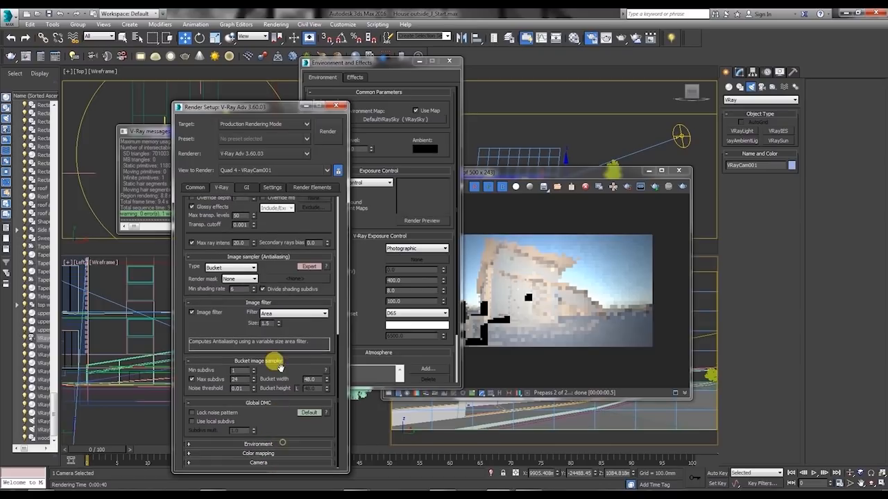
{"action": "left_click", "coordinate": [267, 454]}
{"action": "scroll", "coordinate": [228, 453], "scroll_direction": "down", "scroll_amount": 1}
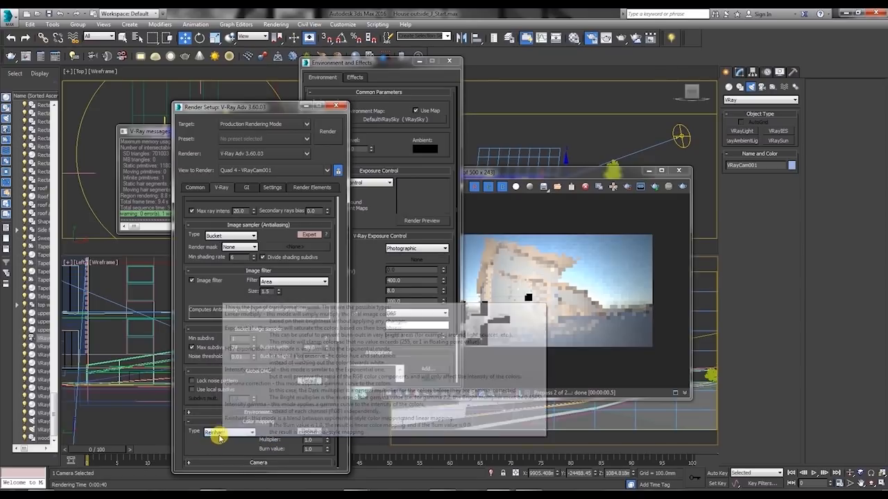
{"action": "left_click", "coordinate": [219, 436]}
{"action": "left_click", "coordinate": [218, 446]}
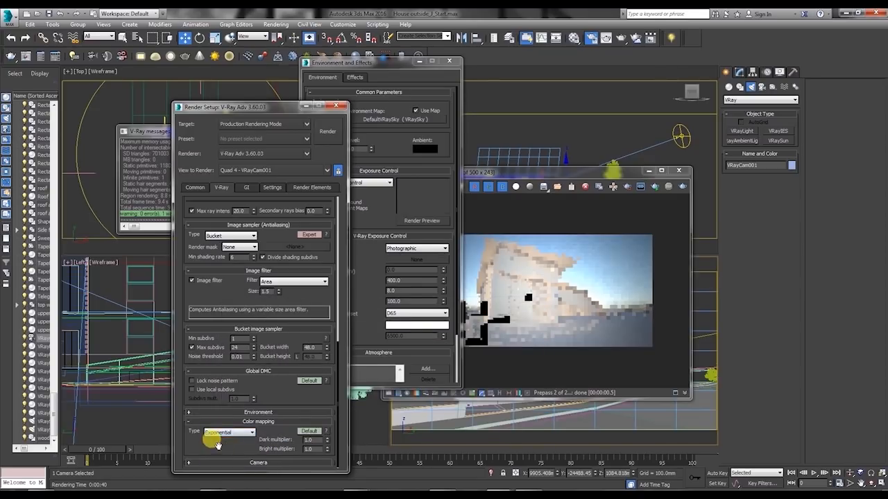
Step: Switch the color mapping settings to Expert mode and enable sub-pixel mapping
{"action": "left_click_drag", "start_coordinate": [260, 107], "coordinate": [211, 23]}
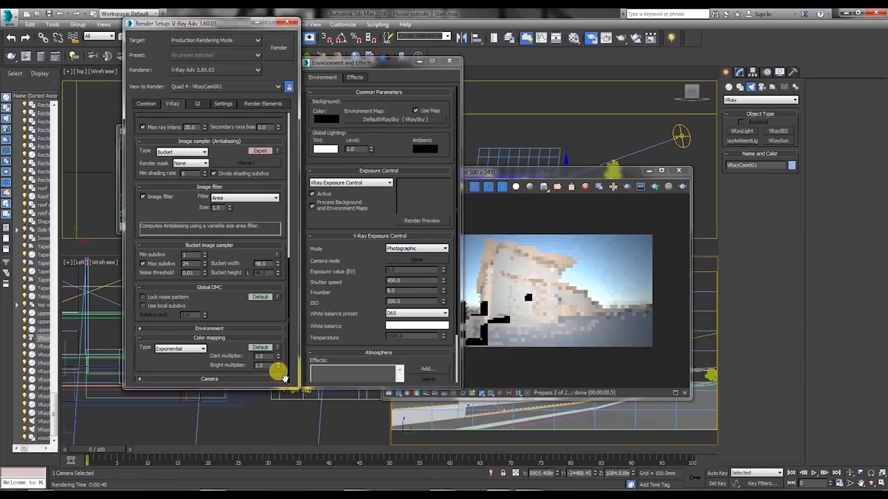
{"action": "left_click_drag", "start_coordinate": [522, 173], "coordinate": [559, 137]}
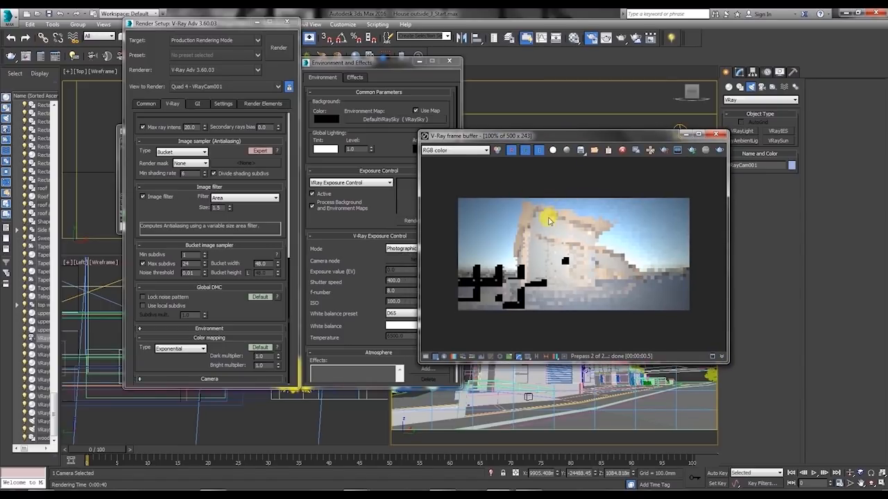
{"action": "left_click", "coordinate": [260, 348]}
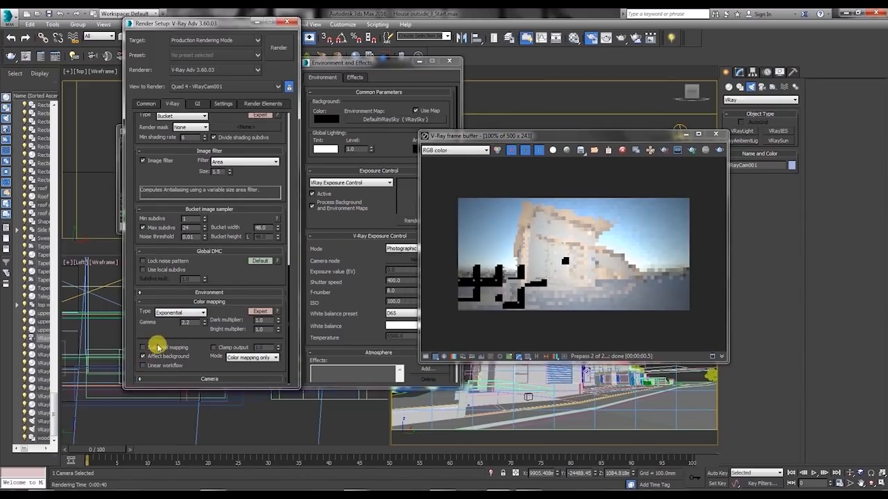
Step: Render the VRayCam001 view with the Exponential color mapping and inspect the building's bright surfaces
{"action": "left_click", "coordinate": [619, 39]}
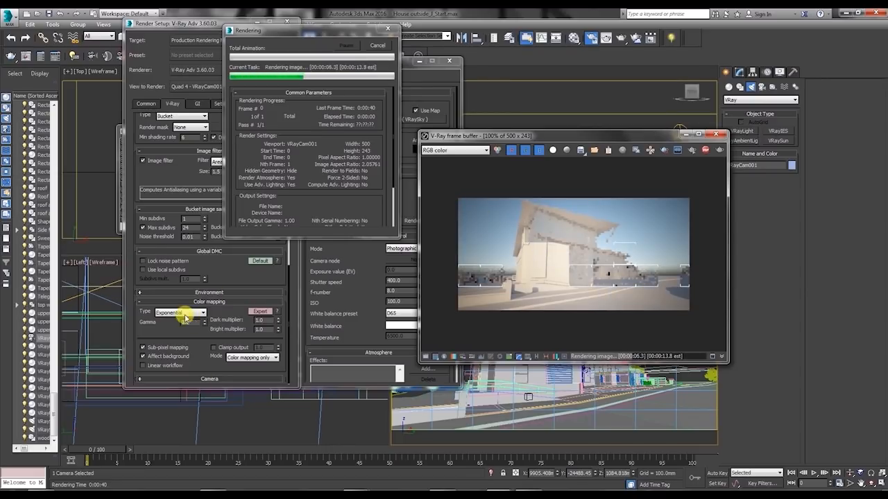
{"action": "scroll", "coordinate": [569, 266], "scroll_direction": "up", "scroll_amount": 1}
{"action": "scroll", "coordinate": [604, 254], "scroll_direction": "down", "scroll_amount": 1}
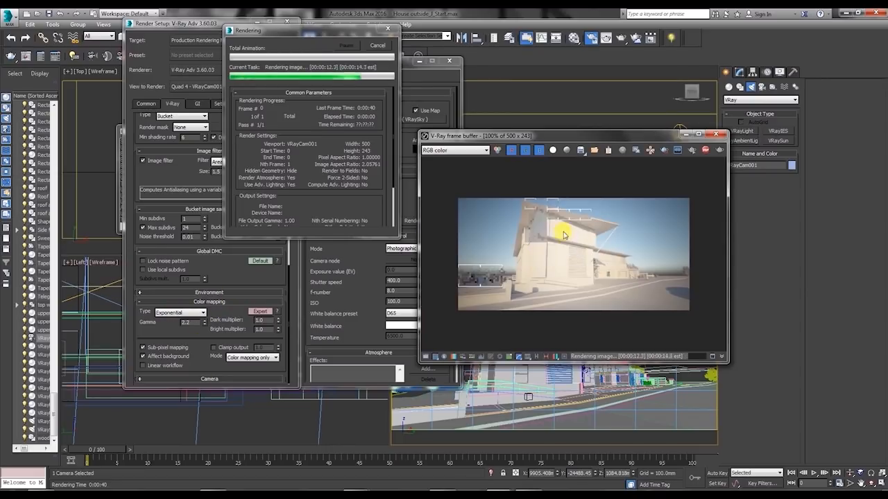
{"action": "left_click_drag", "start_coordinate": [544, 136], "coordinate": [510, 152]}
{"action": "scroll", "coordinate": [529, 239], "scroll_direction": "up", "scroll_amount": 1}
{"action": "scroll", "coordinate": [527, 253], "scroll_direction": "down", "scroll_amount": 1}
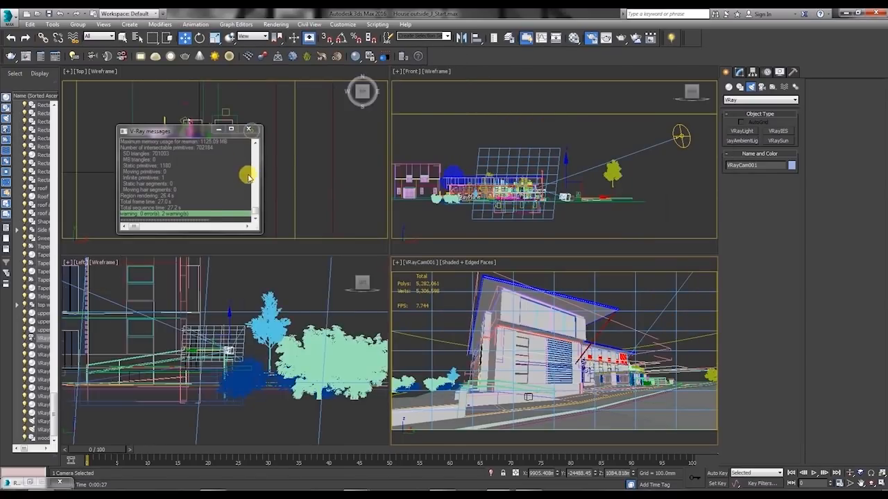
Step: Limit selection to lights, move the VRaySun closer to the building at a height of about 18934 mm, and test-render the camera view
{"action": "left_click", "coordinate": [99, 36]}
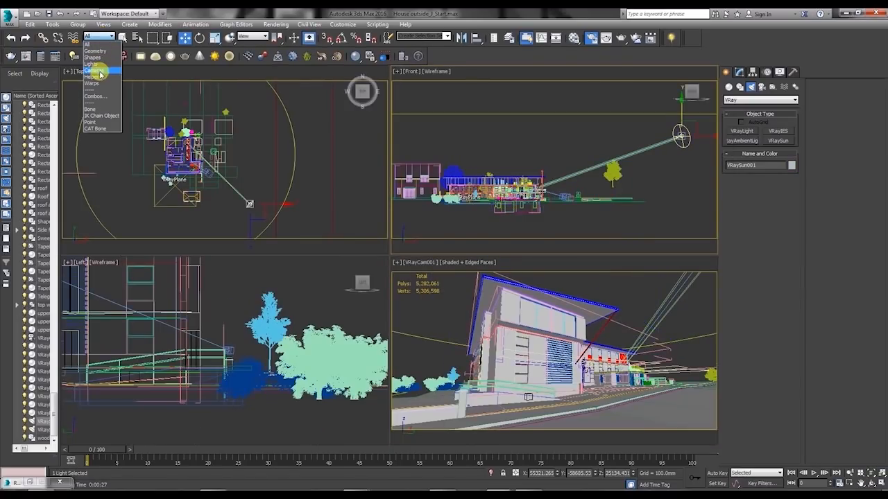
{"action": "left_click", "coordinate": [99, 67]}
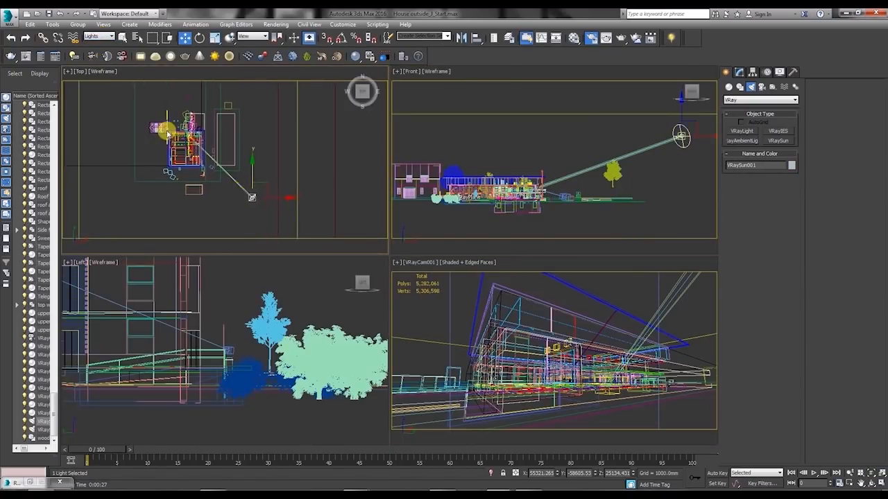
{"action": "left_click", "coordinate": [95, 37]}
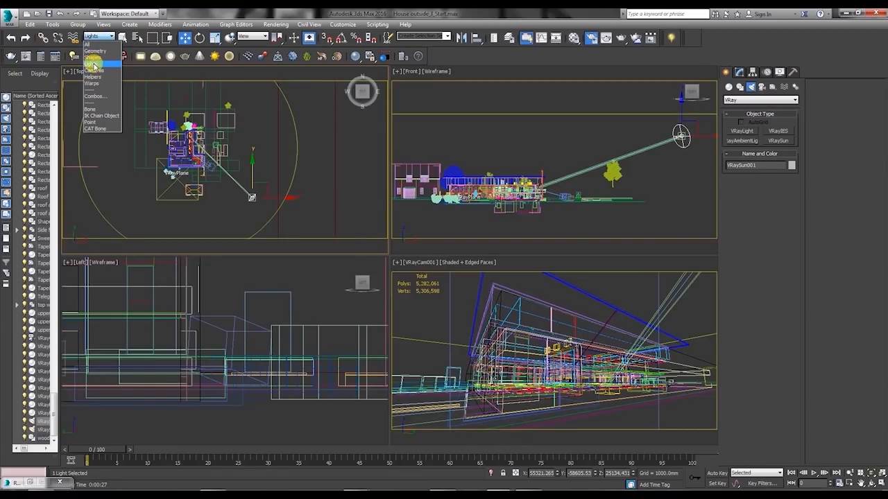
{"action": "left_click", "coordinate": [93, 65]}
{"action": "left_click_drag", "start_coordinate": [224, 148], "coordinate": [246, 194]}
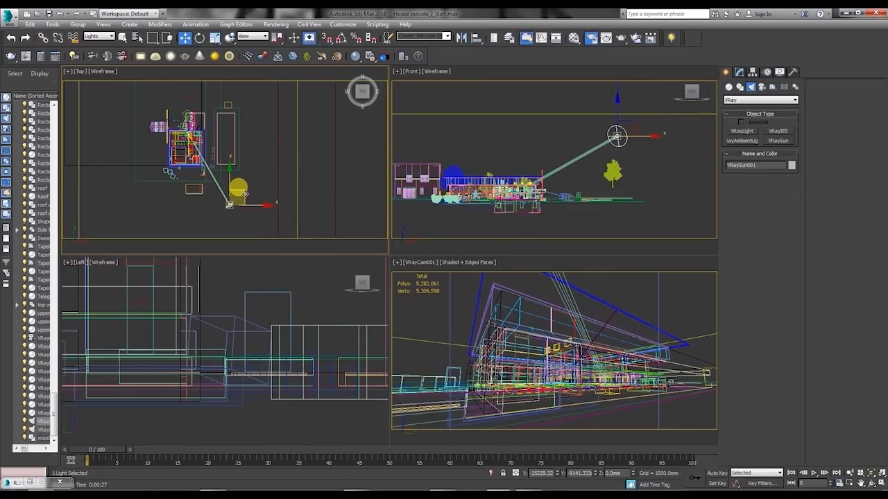
{"action": "middle_click_drag", "start_coordinate": [644, 152], "coordinate": [615, 151]}
{"action": "mouse_move", "coordinate": [615, 151]}
{"action": "left_mouse_down"}
{"action": "mouse_move", "coordinate": [589, 107]}
{"action": "mouse_move", "coordinate": [607, 144]}
{"action": "left_mouse_up"}
{"action": "left_click", "coordinate": [636, 38]}
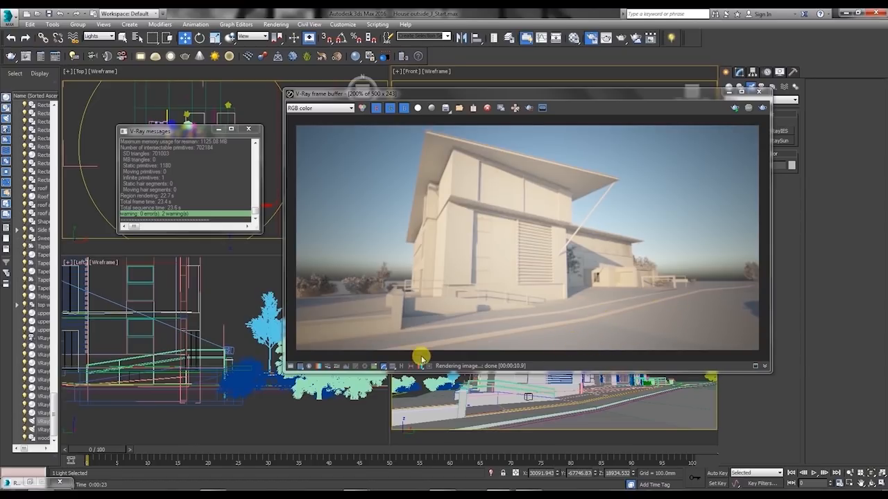
{"action": "left_click_drag", "start_coordinate": [421, 372], "coordinate": [428, 438]}
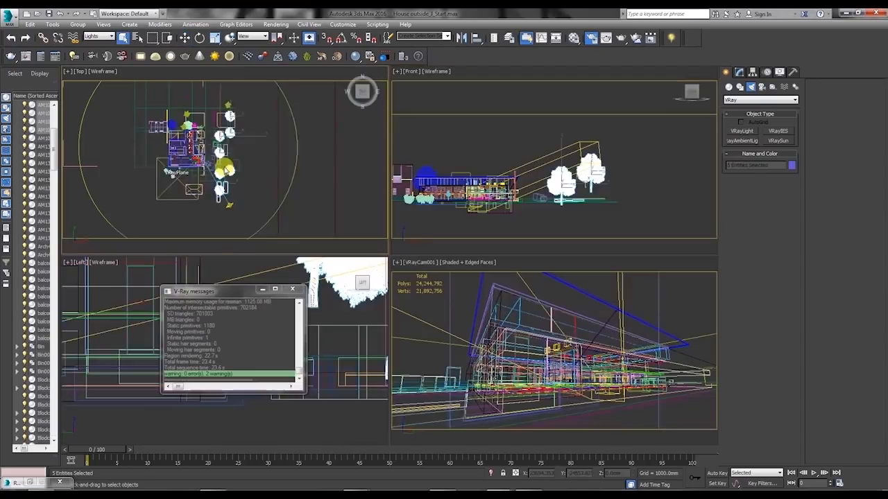
Step: Allow all object types to be selected, review the rendering properties of the "NOT Visible to camera" tree group, and test-render the camera view
{"action": "scroll", "coordinate": [229, 149], "scroll_direction": "up", "scroll_amount": 4}
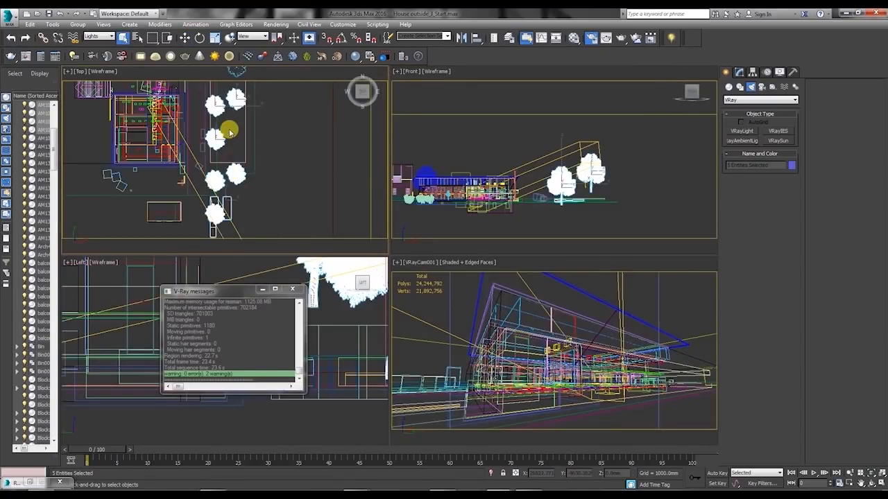
{"action": "key", "text": "Delete"}
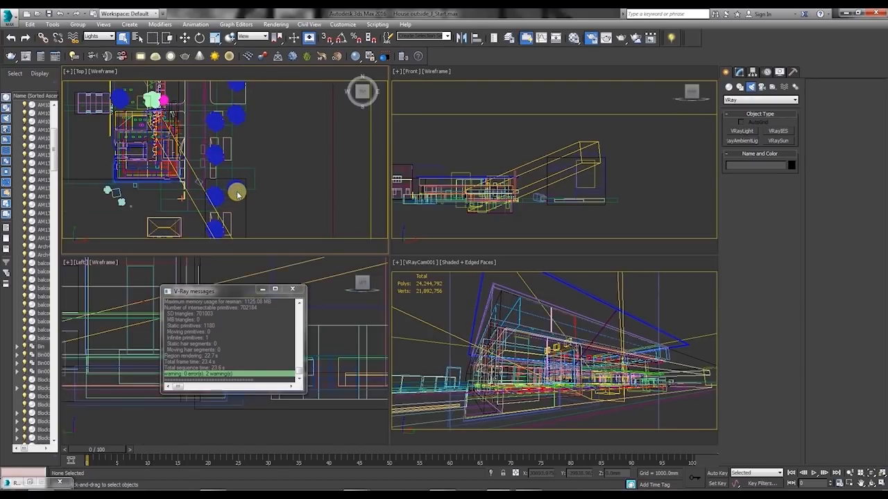
{"action": "left_click", "coordinate": [99, 36]}
{"action": "left_click", "coordinate": [99, 43]}
{"action": "left_click", "coordinate": [254, 196]}
{"action": "right_click", "coordinate": [236, 187]}
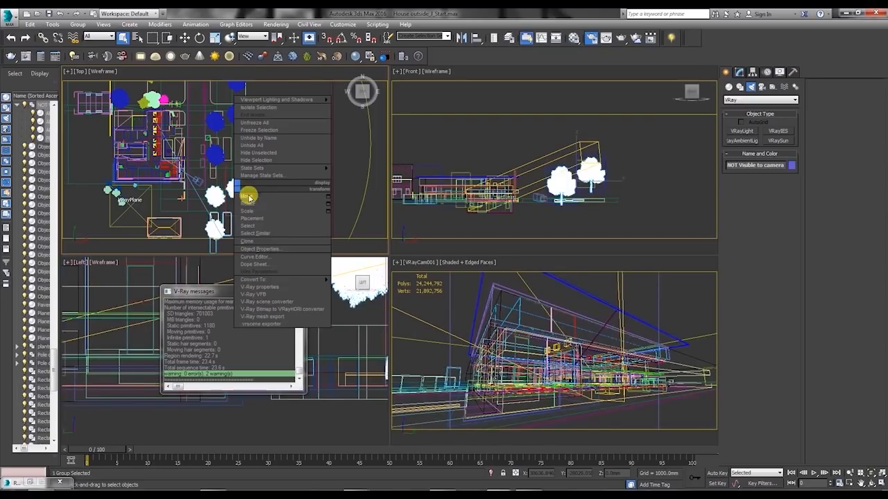
{"action": "left_click", "coordinate": [270, 249]}
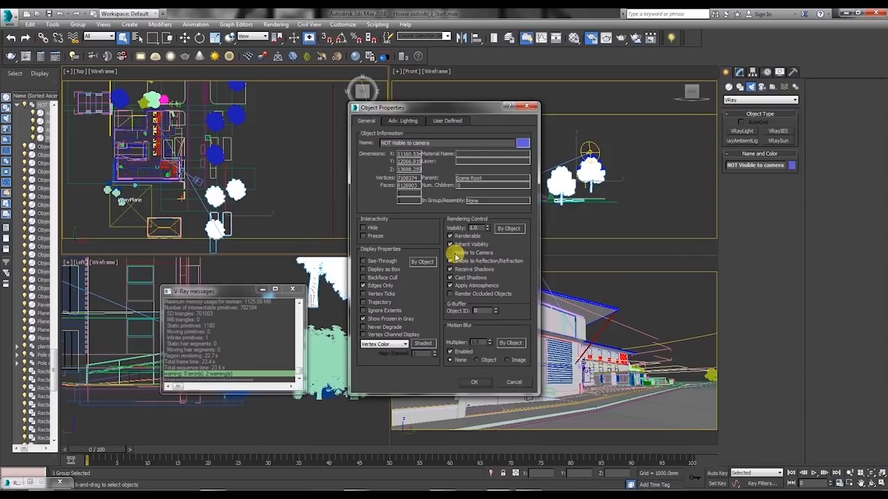
{"action": "left_click", "coordinate": [517, 383]}
{"action": "key", "text": "shift+q"}
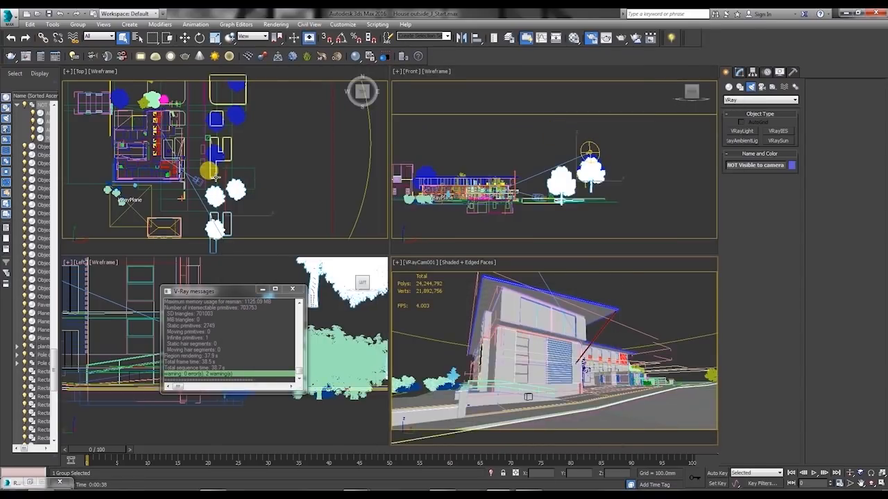
Step: Try repositioning VRaySun_cam 01 in the Top view and undo the moves
{"action": "middle_click_drag", "start_coordinate": [215, 179], "coordinate": [219, 166]}
{"action": "scroll", "coordinate": [225, 172], "scroll_direction": "down", "scroll_amount": 2}
{"action": "left_click", "coordinate": [593, 147]}
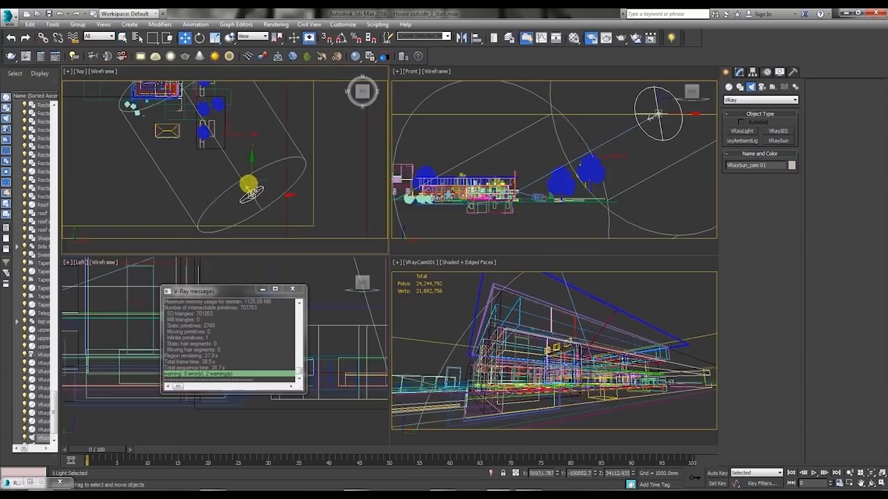
{"action": "left_click_drag", "start_coordinate": [257, 192], "coordinate": [280, 181]}
{"action": "key", "text": "ctrl+z"}
{"action": "key", "text": "ctrl+z"}
{"action": "key", "text": "ctrl+z"}
{"action": "key", "text": "ctrl+z"}
{"action": "key", "text": "ctrl+z"}
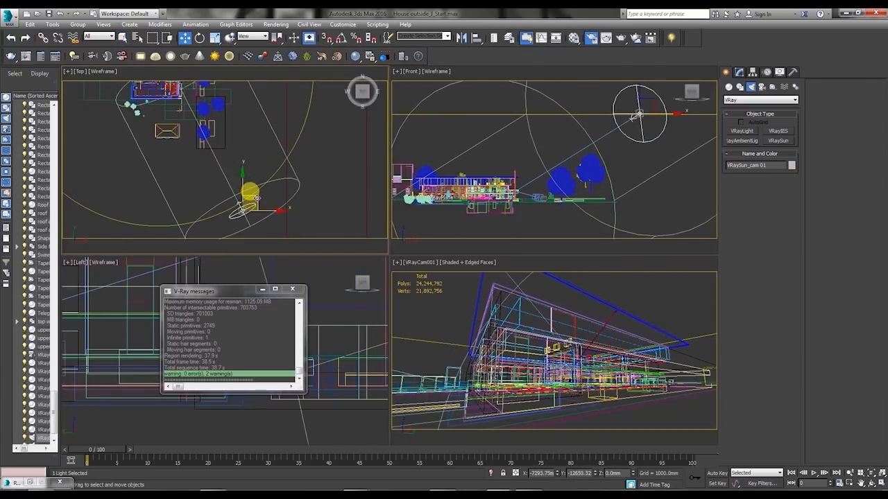
Step: Render the camera view lit by VRaySun_cam 01 and examine the tree shadows cast on the ground and building
{"action": "left_click", "coordinate": [619, 39]}
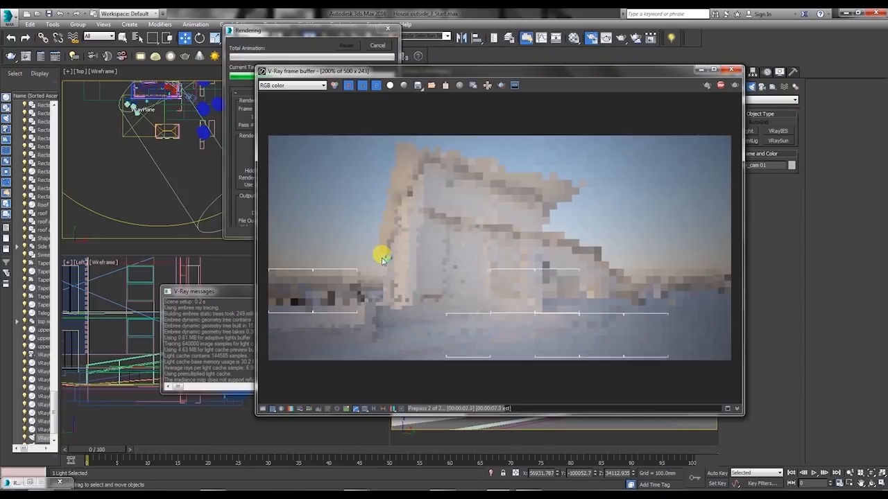
{"action": "left_click_drag", "start_coordinate": [409, 72], "coordinate": [403, 109]}
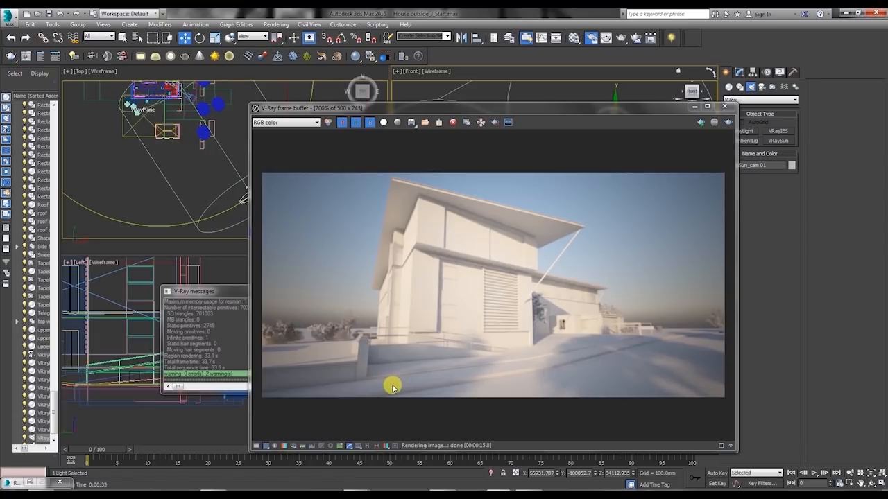
{"action": "left_click_drag", "start_coordinate": [410, 108], "coordinate": [417, 87]}
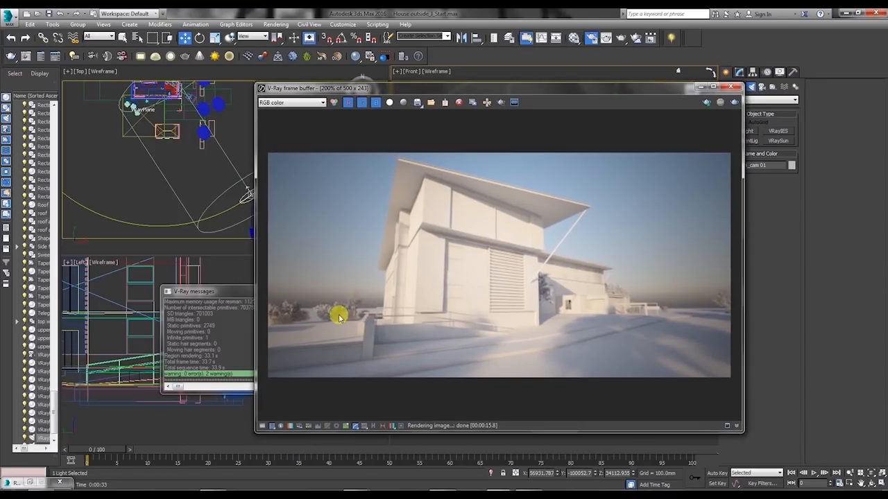
{"action": "left_click_drag", "start_coordinate": [665, 88], "coordinate": [530, 88]}
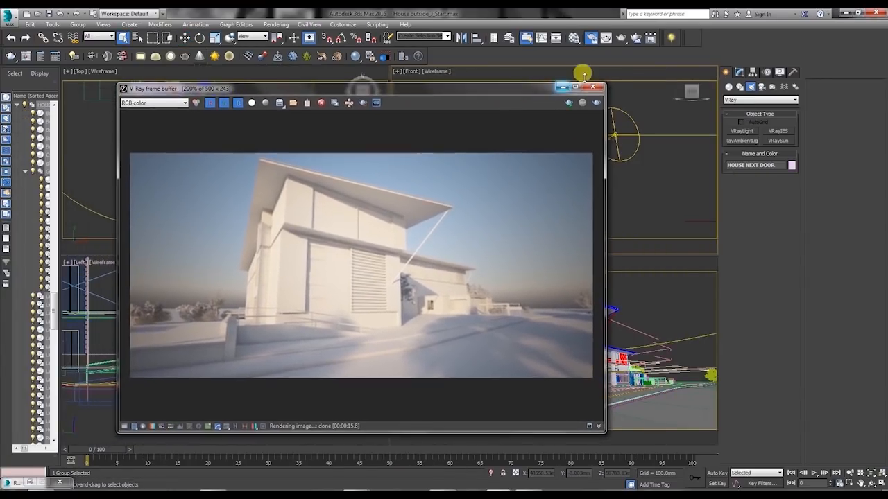
Step: Render the camera view with the HOUSE NEXT DOOR group included and inspect the neighbouring house and its shadows up close
{"action": "left_click", "coordinate": [624, 40]}
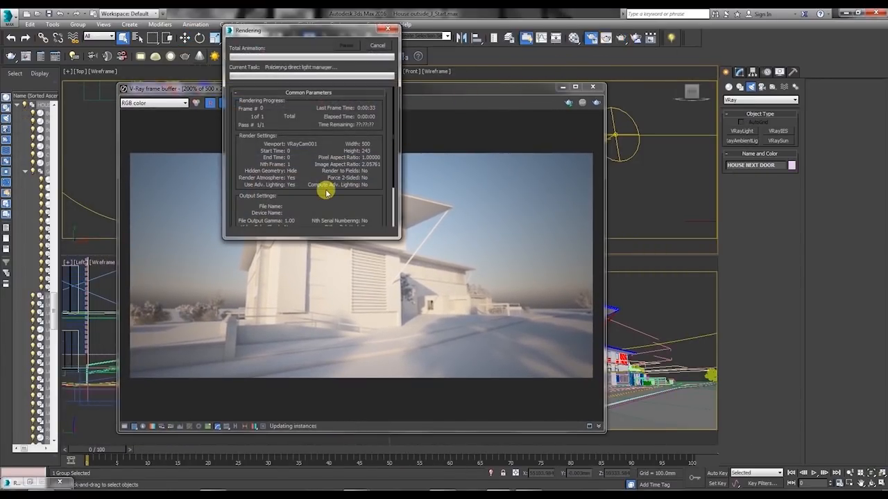
{"action": "left_click_drag", "start_coordinate": [312, 90], "coordinate": [410, 104]}
{"action": "scroll", "coordinate": [275, 285], "scroll_direction": "up", "scroll_amount": 1}
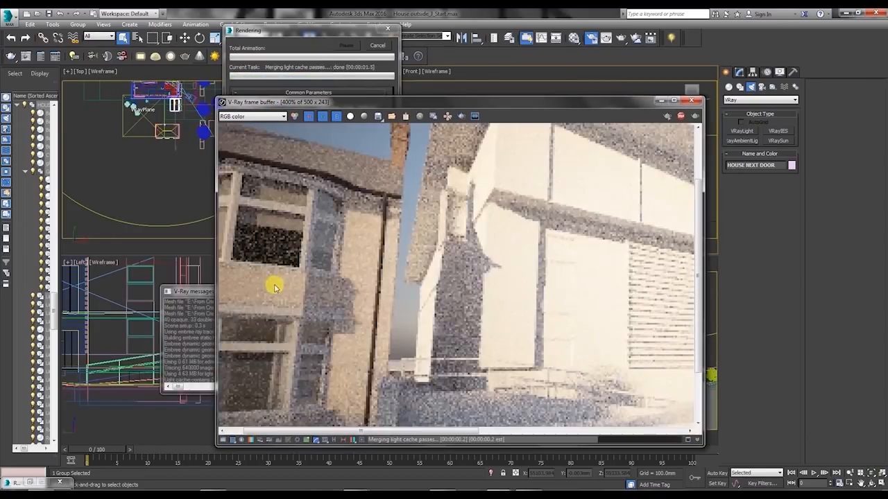
{"action": "scroll", "coordinate": [358, 303], "scroll_direction": "down", "scroll_amount": 2}
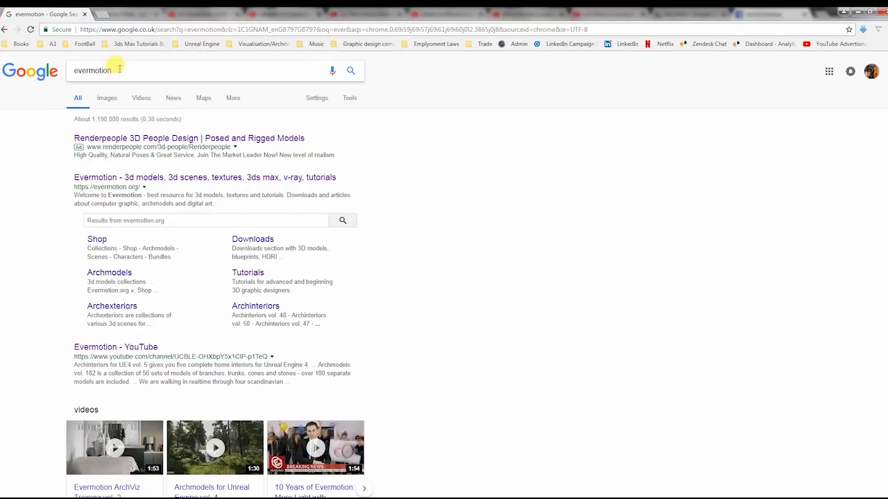
Step: Switch to the web browser, search Google for evermotion, and open the evermotion.org site
{"action": "double_click", "coordinate": [104, 70]}
{"action": "left_click", "coordinate": [351, 70]}
{"action": "left_click", "coordinate": [119, 181]}
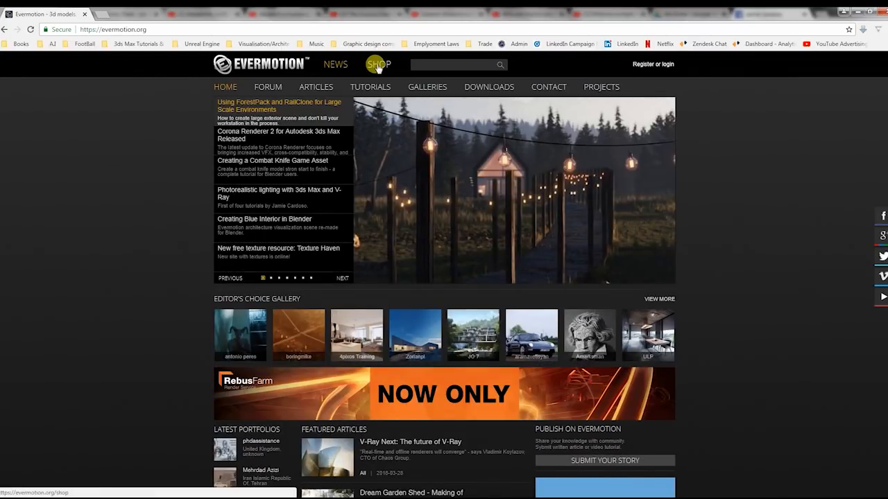
Step: Open the Evermotion shop and browse its All Scenes category
{"action": "left_click", "coordinate": [378, 65]}
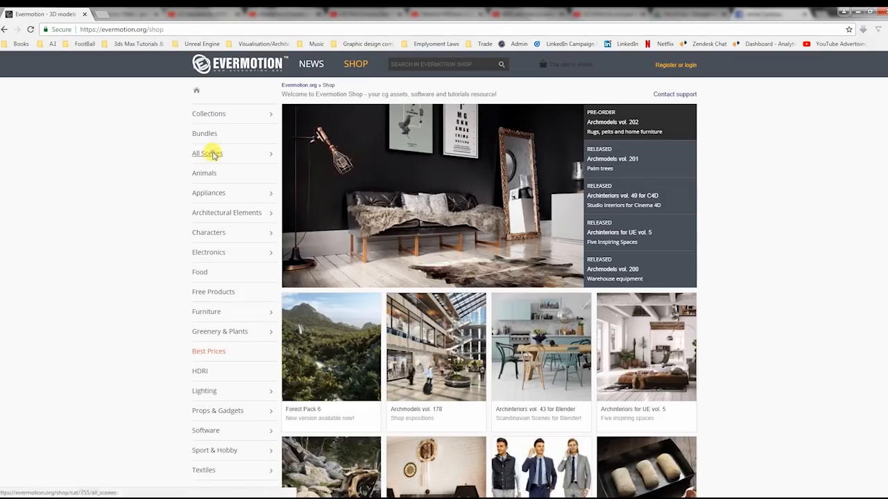
{"action": "left_click", "coordinate": [208, 153]}
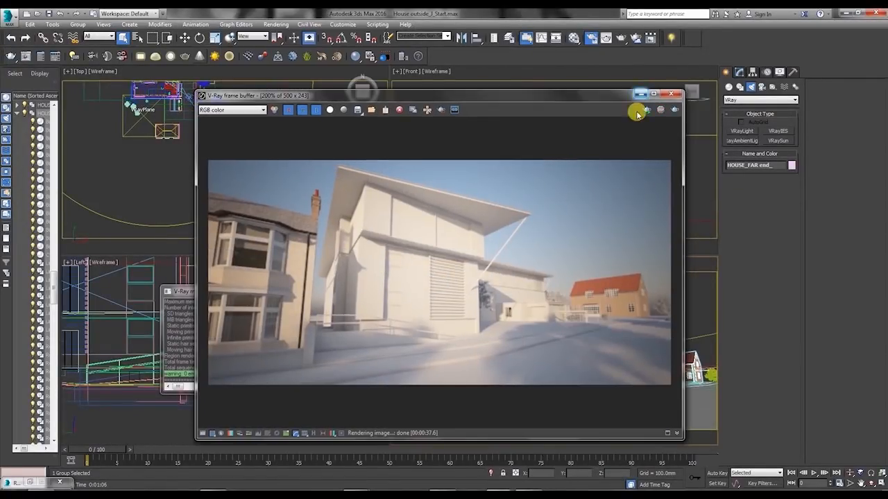
Step: Return to 3ds Max, close the V-Ray frame buffer and select the Pavement object in the camera view
{"action": "left_click", "coordinate": [671, 95]}
{"action": "left_click", "coordinate": [510, 402]}
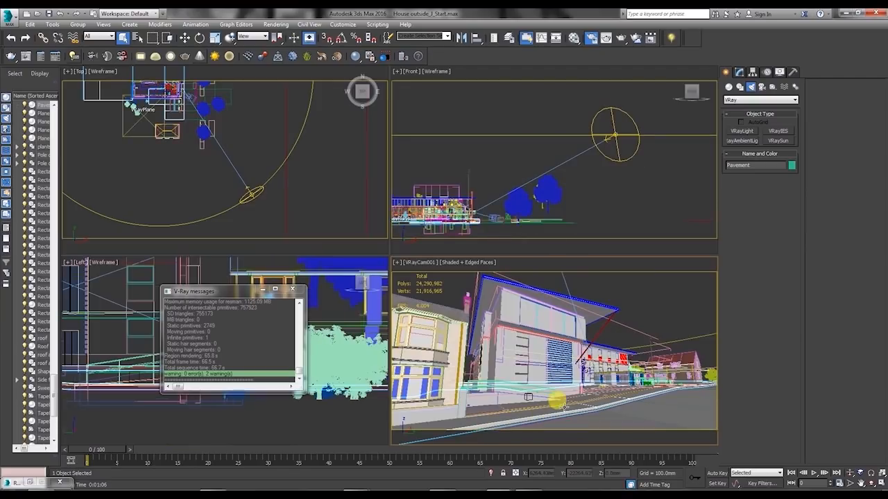
{"action": "middle_click", "coordinate": [453, 188]}
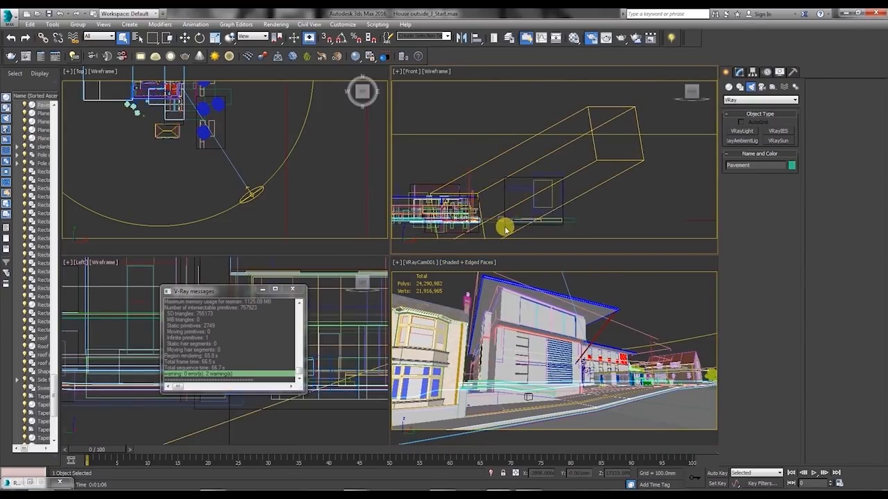
{"action": "scroll", "coordinate": [506, 228], "scroll_direction": "up", "scroll_amount": 4}
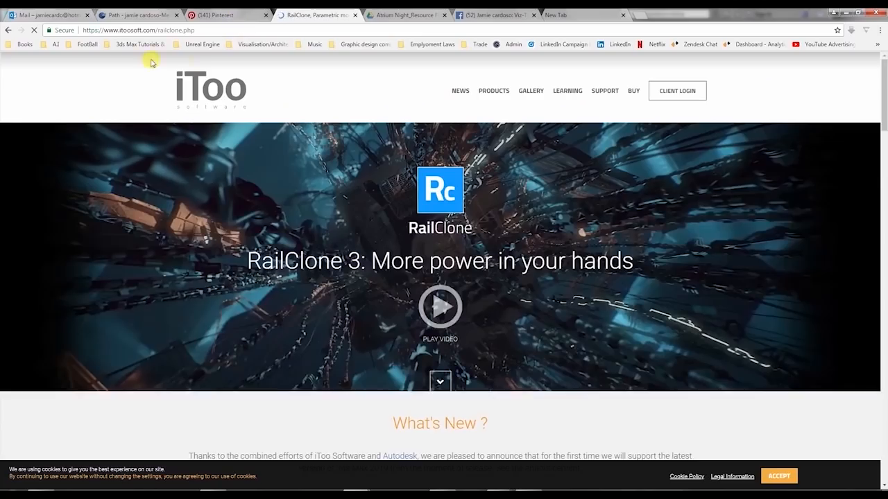
Step: Switch to the web browser and review the features on the iToo Software RailClone page
{"action": "scroll", "coordinate": [396, 326], "scroll_direction": "down", "scroll_amount": 10}
{"action": "scroll", "coordinate": [396, 326], "scroll_direction": "down", "scroll_amount": 20}
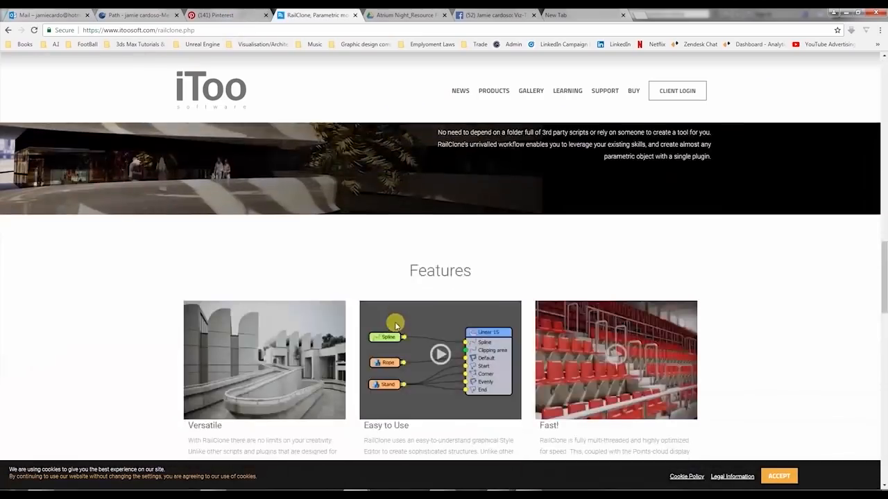
{"action": "scroll", "coordinate": [396, 326], "scroll_direction": "up", "scroll_amount": 8}
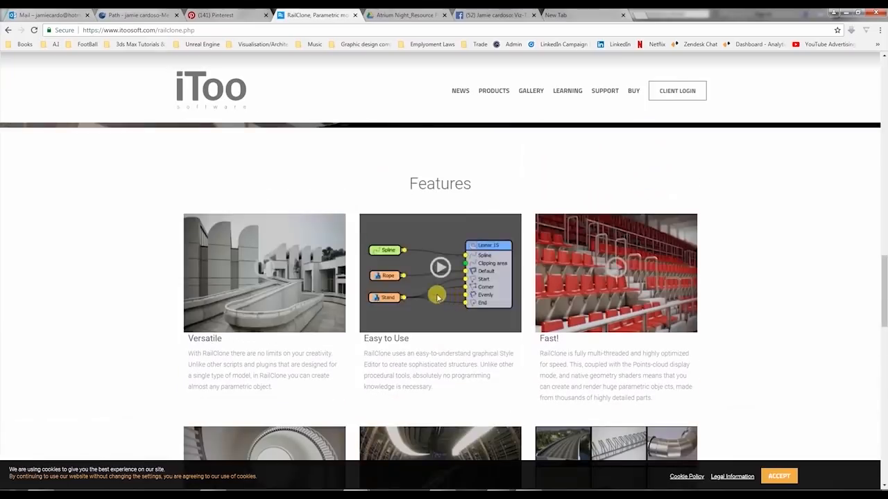
{"action": "left_click", "coordinate": [848, 13]}
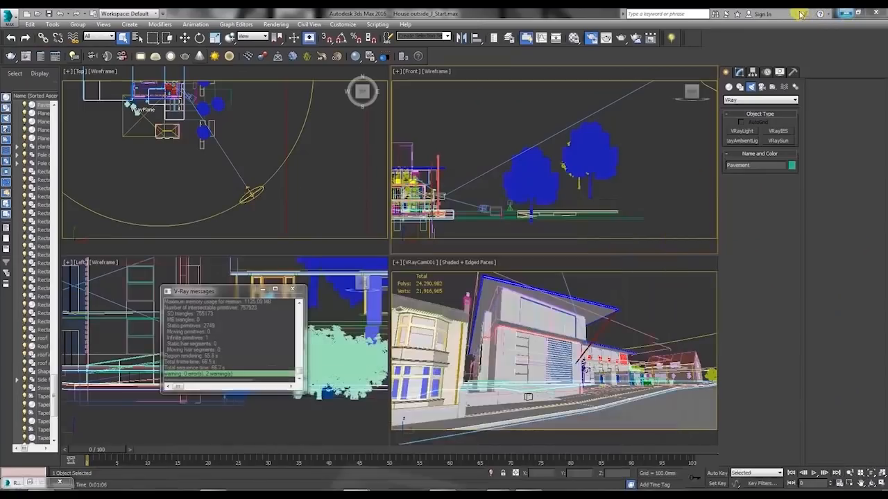
{"action": "middle_click_drag", "start_coordinate": [192, 132], "coordinate": [228, 174]}
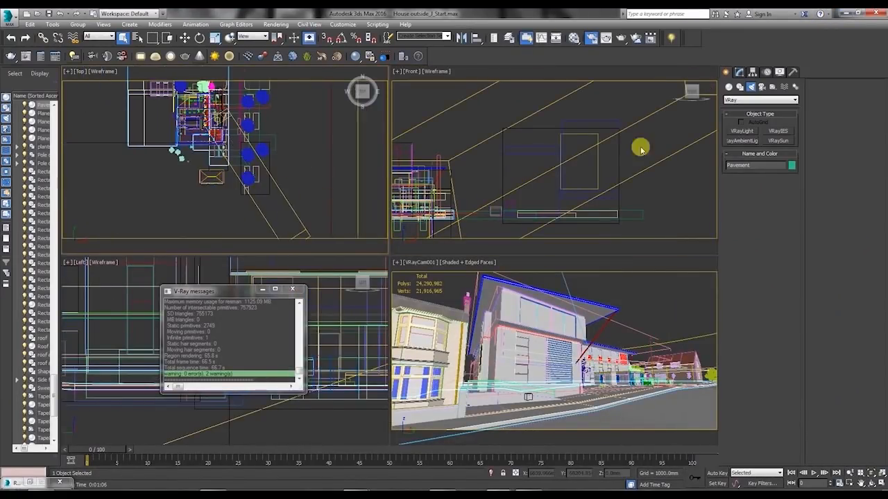
{"action": "left_click", "coordinate": [739, 87]}
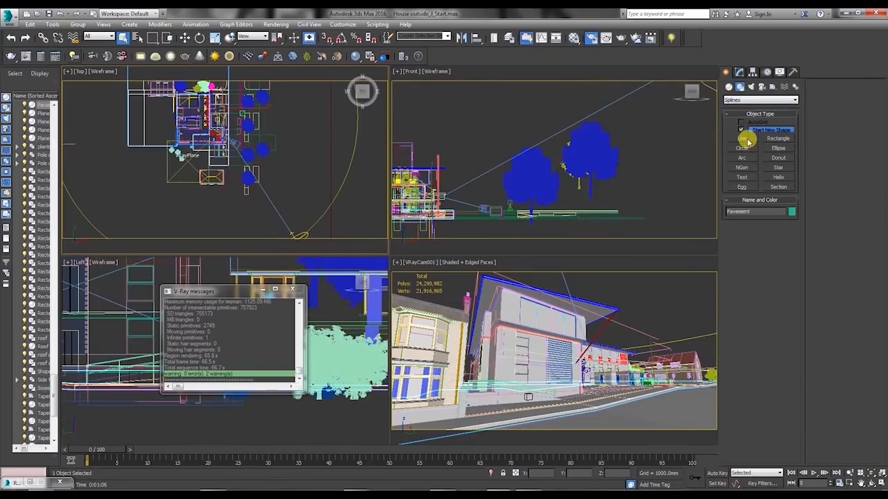
{"action": "left_click", "coordinate": [747, 141]}
{"action": "middle_click_drag", "start_coordinate": [272, 168], "coordinate": [224, 182]}
{"action": "scroll", "coordinate": [229, 166], "scroll_direction": "up", "scroll_amount": 5}
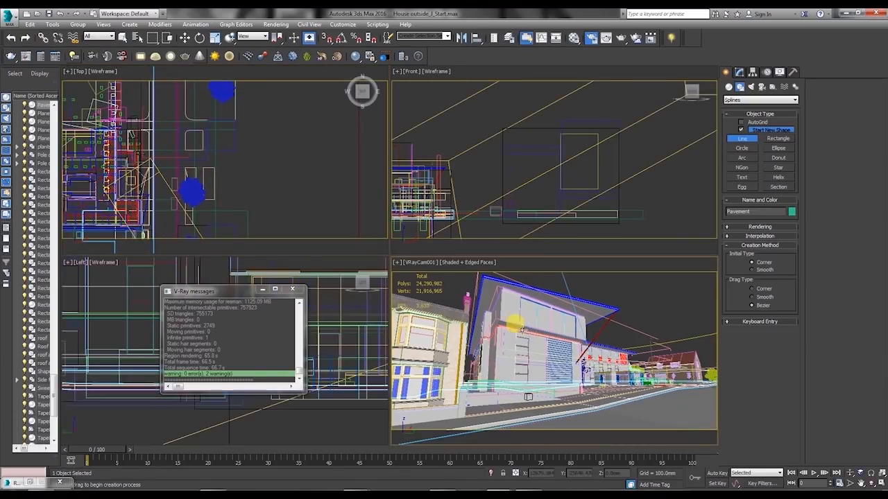
Step: Isolate the Pavement and select the three road-side edges of its Editable Poly
{"action": "left_click", "coordinate": [491, 473]}
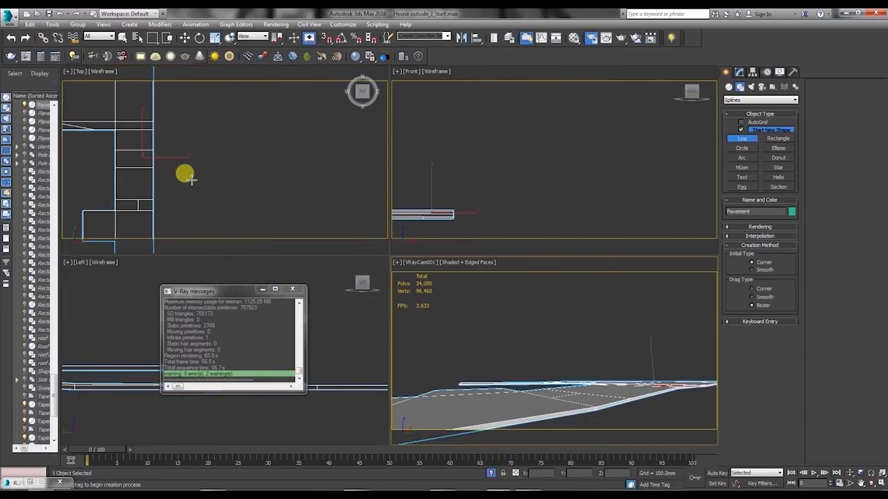
{"action": "left_click", "coordinate": [738, 72]}
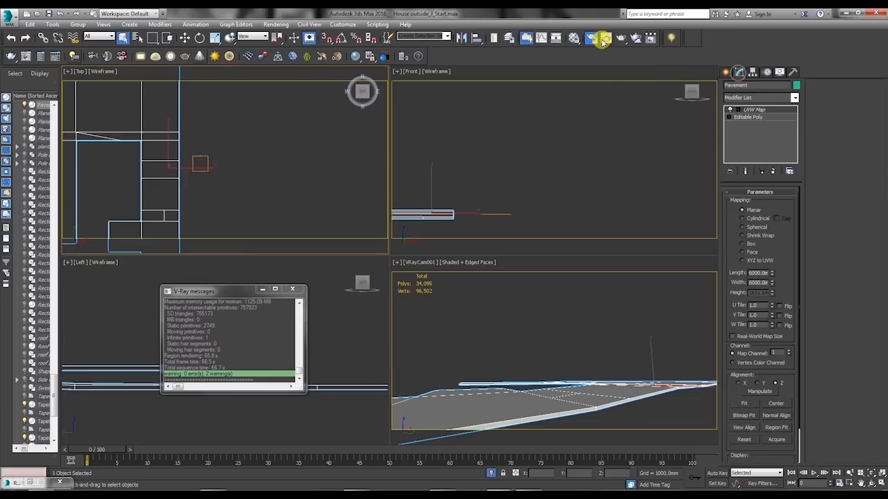
{"action": "left_click", "coordinate": [749, 118]}
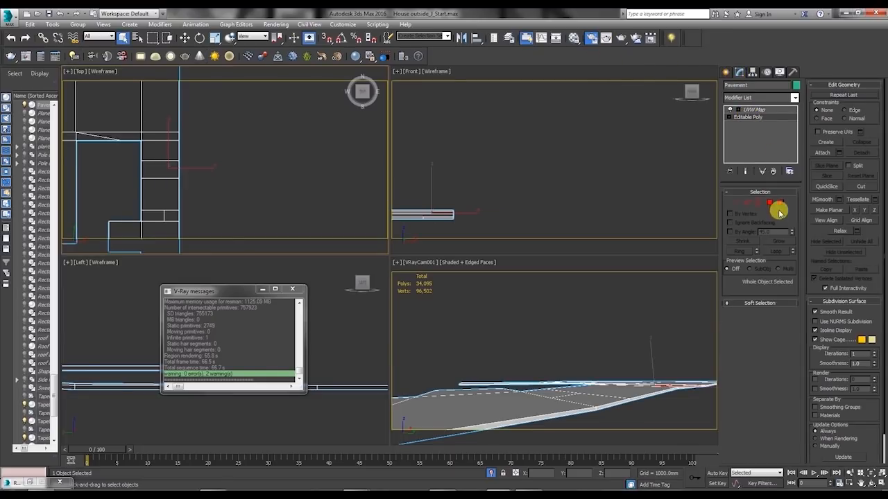
{"action": "left_click", "coordinate": [747, 203]}
{"action": "left_click", "coordinate": [514, 419]}
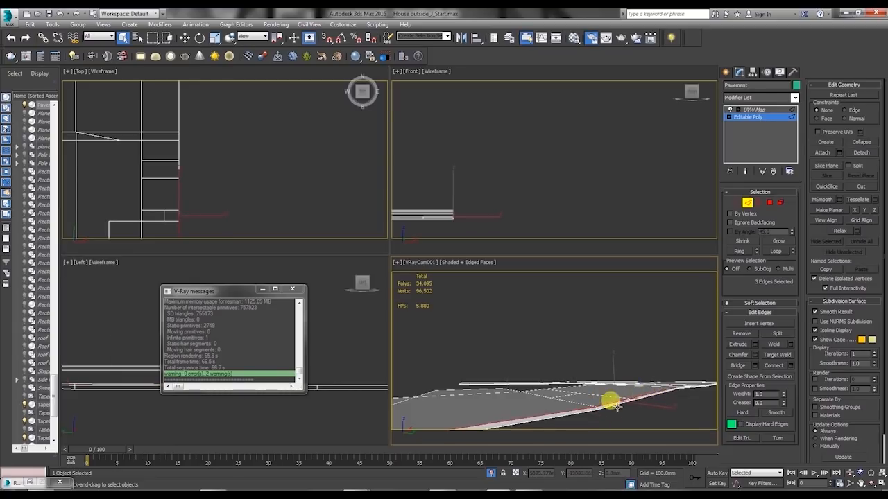
Step: Create a linear shape named curb from the selected pavement edges
{"action": "left_click", "coordinate": [776, 376]}
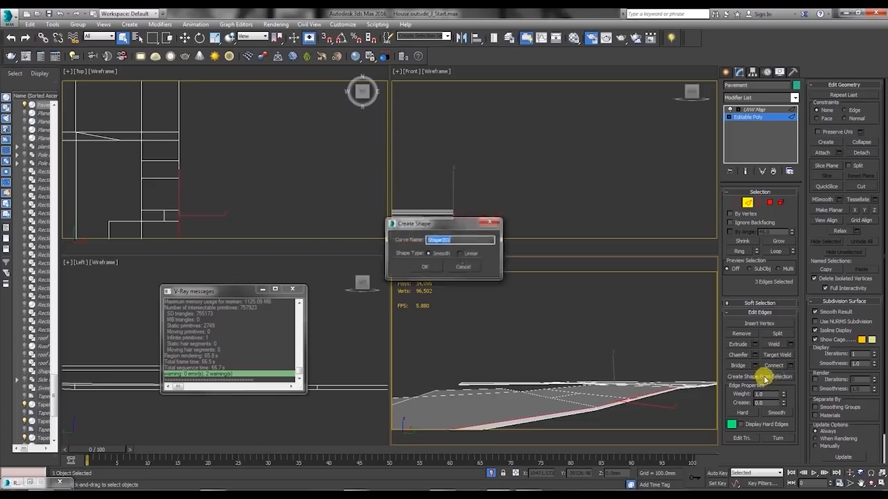
{"action": "left_click", "coordinate": [460, 254]}
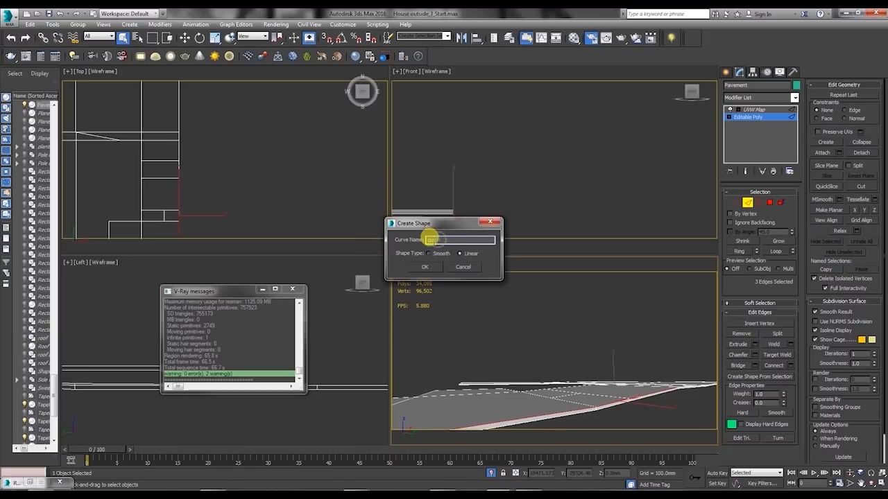
{"action": "left_click", "coordinate": [425, 266]}
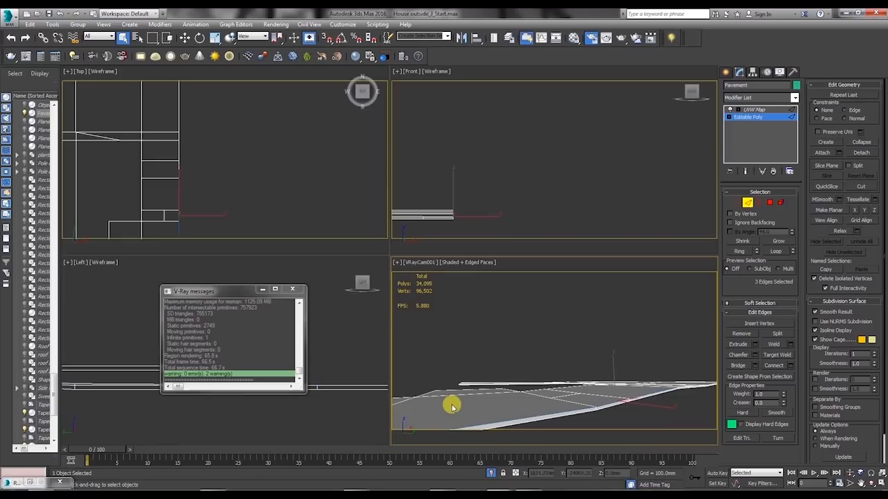
Step: Apply a Sweep modifier to the curb shape, using the built-in Bar section
{"action": "left_click", "coordinate": [725, 72]}
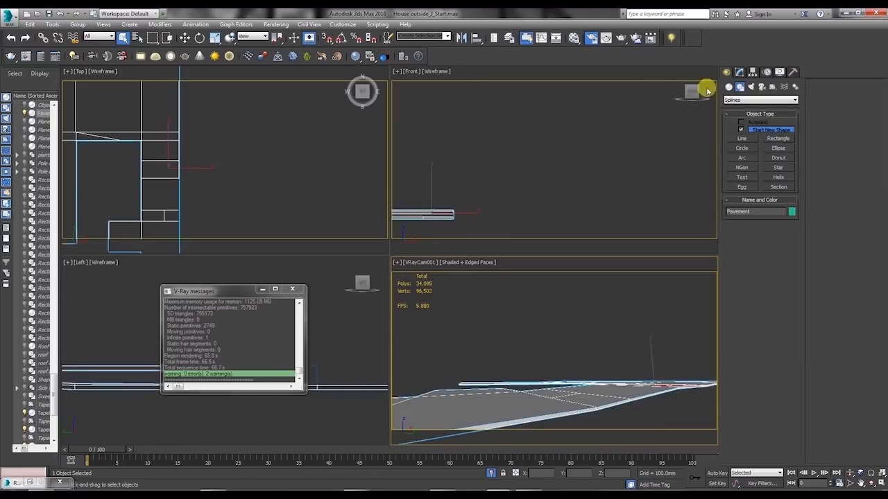
{"action": "left_click", "coordinate": [561, 408]}
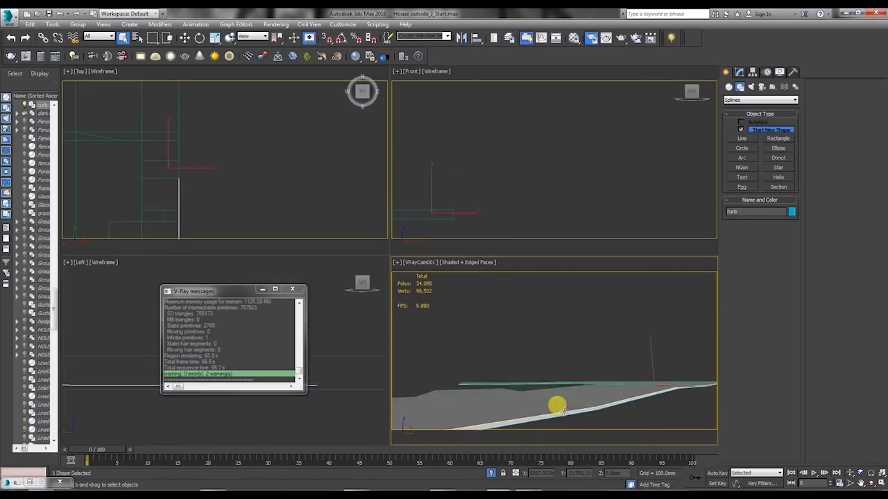
{"action": "left_click", "coordinate": [741, 71]}
{"action": "left_click", "coordinate": [795, 97]}
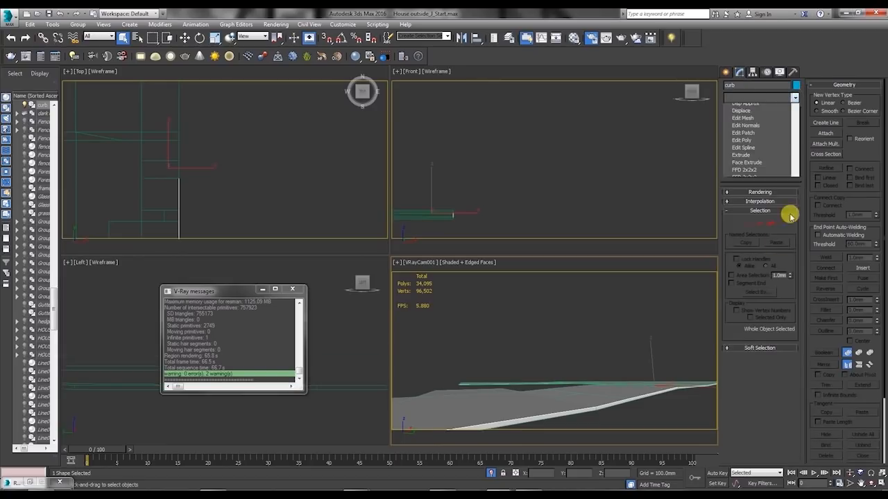
{"action": "key", "text": "s"}
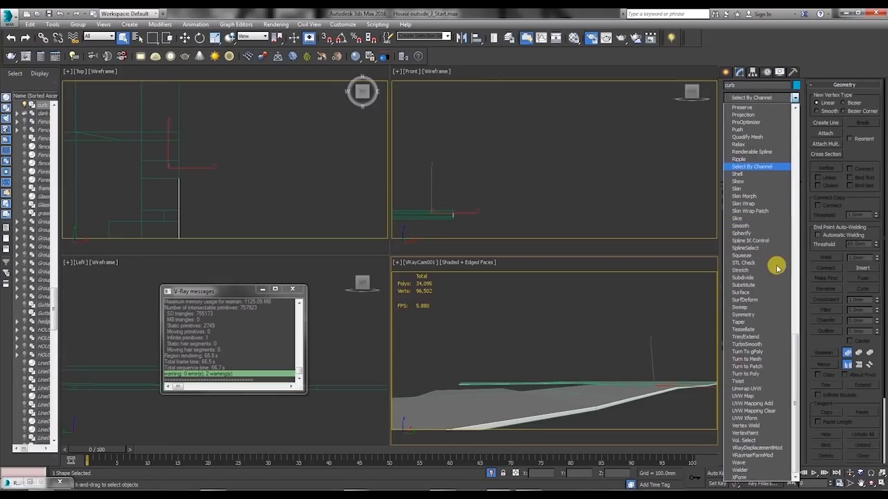
{"action": "left_click", "coordinate": [745, 307]}
{"action": "left_click", "coordinate": [783, 226]}
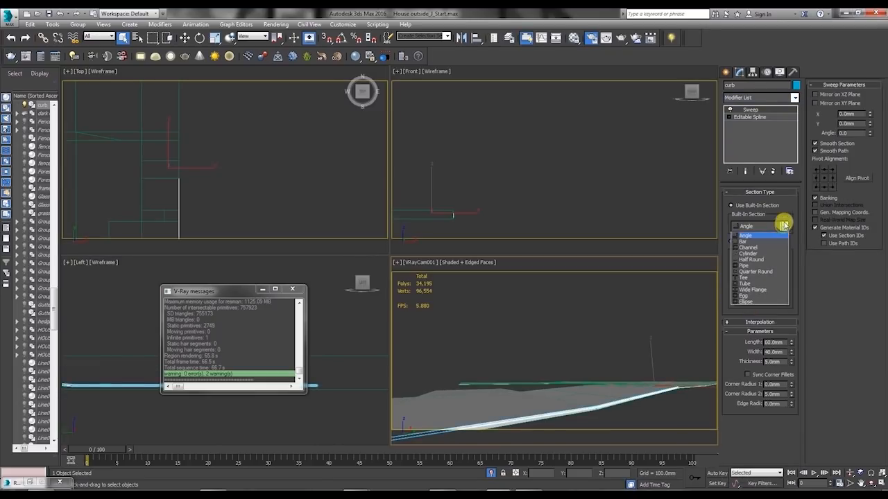
{"action": "left_click", "coordinate": [749, 242]}
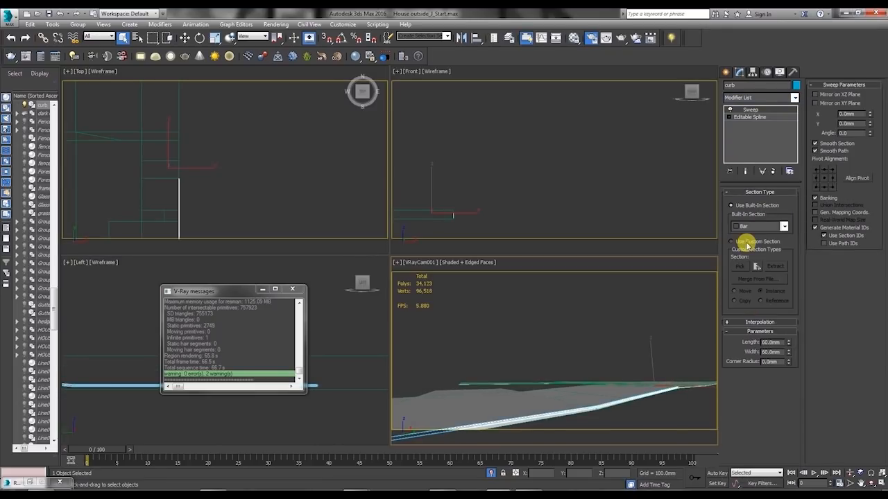
Step: Set the curb's bar section to 181.8 mm length and 339.6 mm width, maximize the camera view and close the V-Ray messages
{"action": "left_click_drag", "start_coordinate": [789, 344], "coordinate": [745, 129]}
{"action": "key", "text": "alt+w"}
{"action": "left_click", "coordinate": [297, 289]}
{"action": "left_click", "coordinate": [294, 289]}
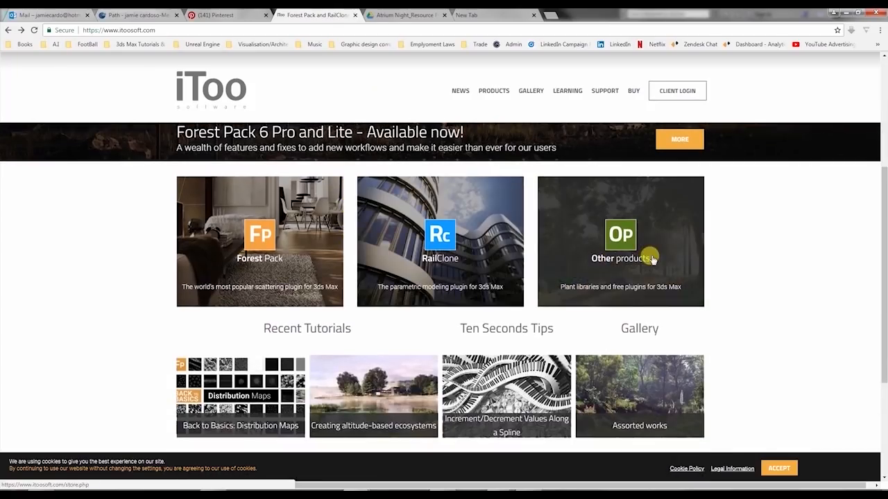
Step: Leave the iToo website for 3ds Max, end the isolation to show the whole scene and select the Pavement
{"action": "left_click", "coordinate": [845, 12]}
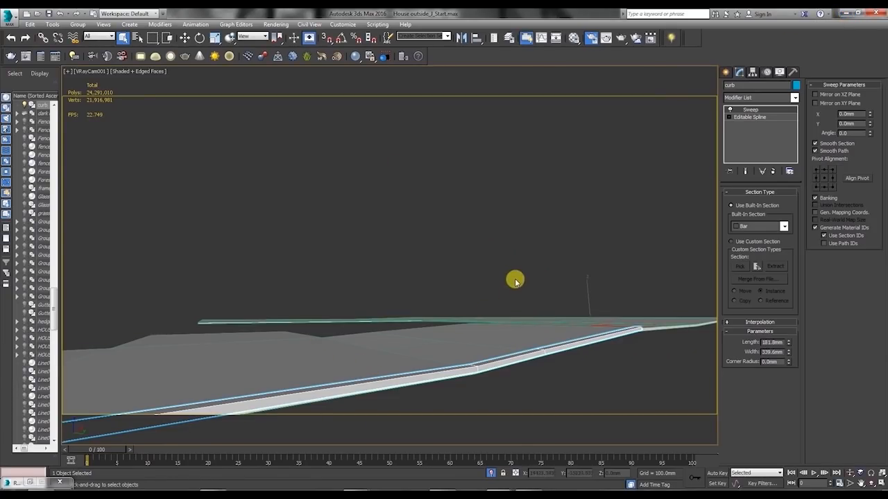
{"action": "left_click", "coordinate": [726, 72]}
{"action": "left_click", "coordinate": [512, 343]}
{"action": "left_click", "coordinate": [491, 473]}
{"action": "left_click", "coordinate": [451, 375]}
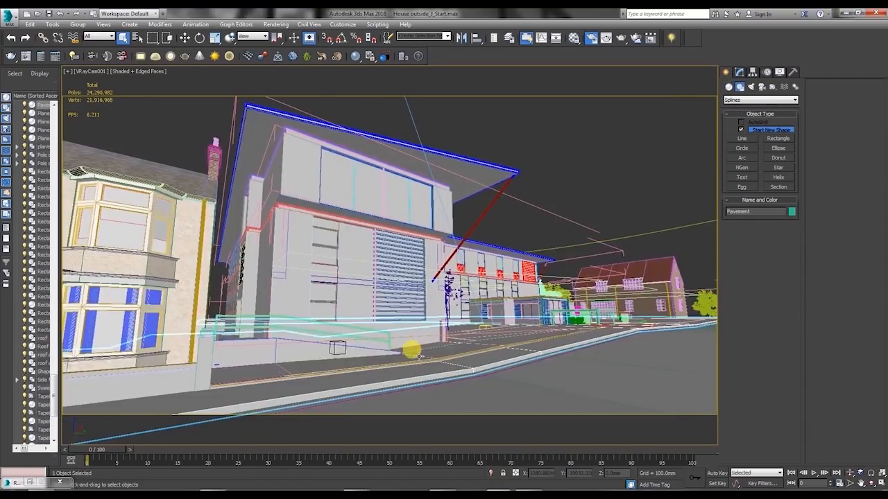
Step: Select the detailed Curb object along the pavement, render the camera view with it and dismiss the frame buffer
{"action": "left_click", "coordinate": [525, 407]}
{"action": "left_click", "coordinate": [622, 38]}
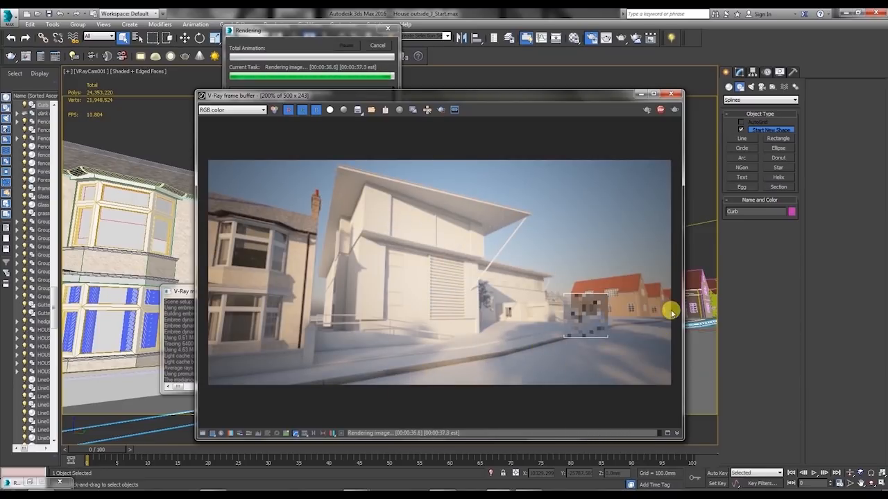
{"action": "left_click", "coordinate": [638, 96]}
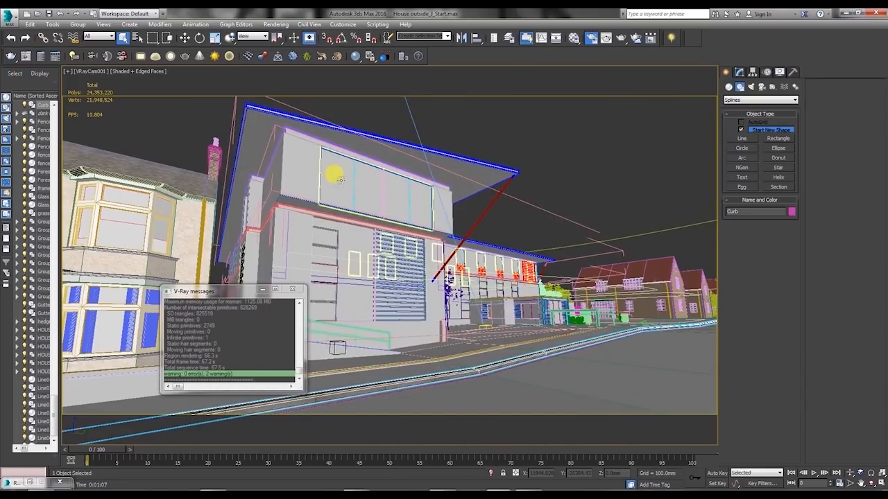
Step: Select the building's Glass object, open the Material Editor and name the first material slot glass
{"action": "left_click", "coordinate": [340, 180]}
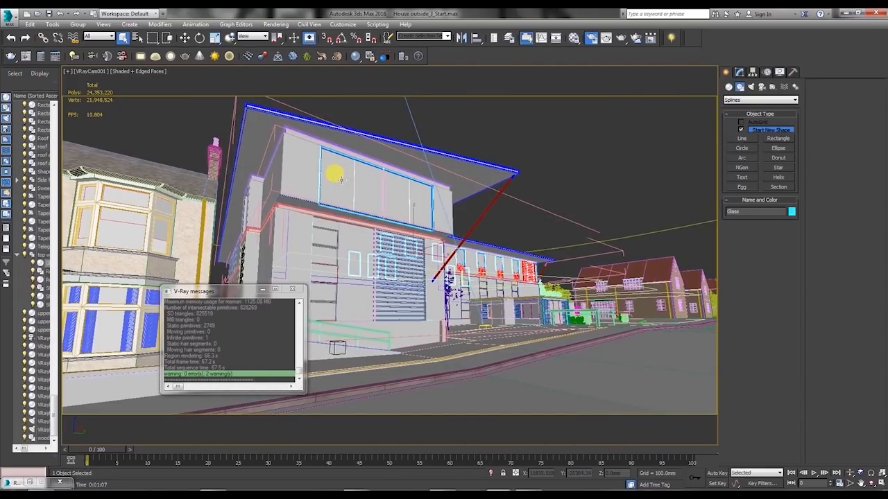
{"action": "left_click", "coordinate": [572, 38]}
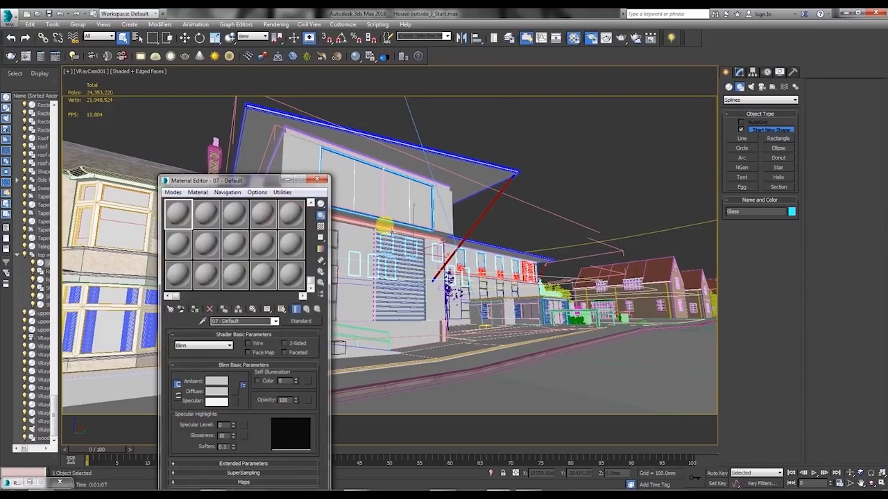
{"action": "left_click_drag", "start_coordinate": [254, 180], "coordinate": [303, 64]}
{"action": "left_click", "coordinate": [288, 202]}
{"action": "type", "text": "glass"}
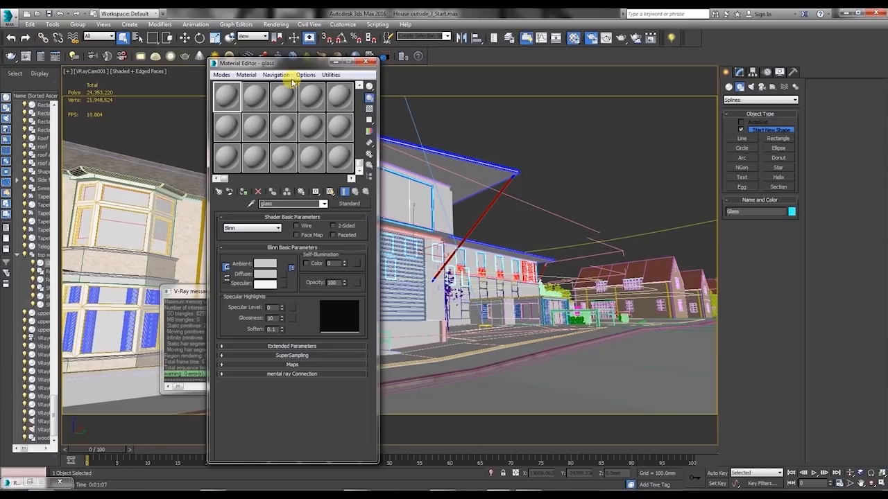
Step: Change the glass material's type to VRayMtl and assign it to the selected Glass object
{"action": "left_click_drag", "start_coordinate": [287, 63], "coordinate": [222, 62]}
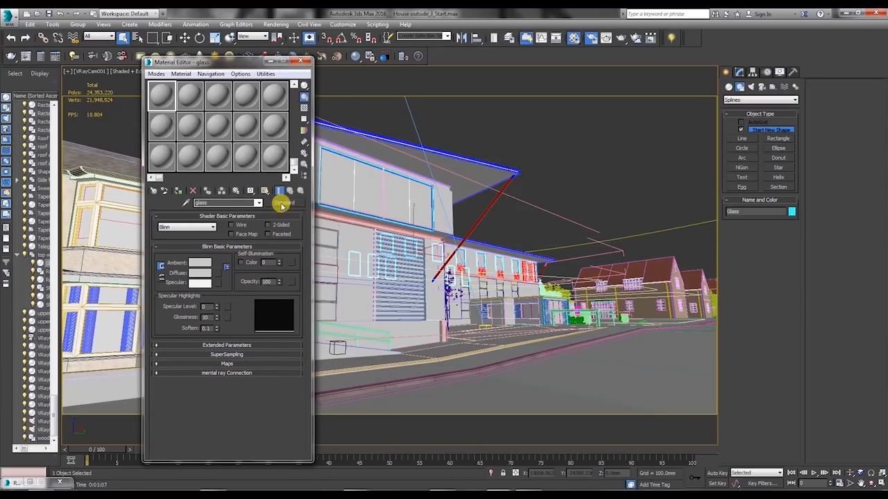
{"action": "left_click", "coordinate": [281, 206]}
{"action": "left_click", "coordinate": [329, 102]}
{"action": "left_click", "coordinate": [328, 102]}
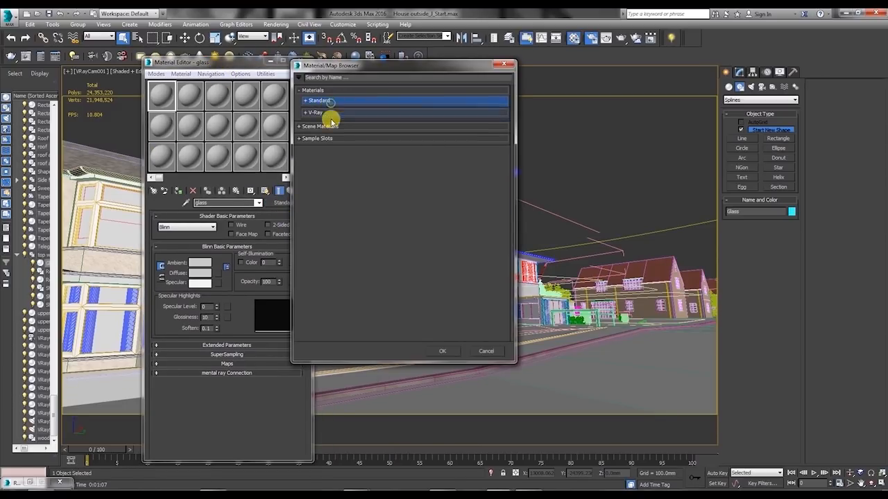
{"action": "left_click", "coordinate": [327, 113]}
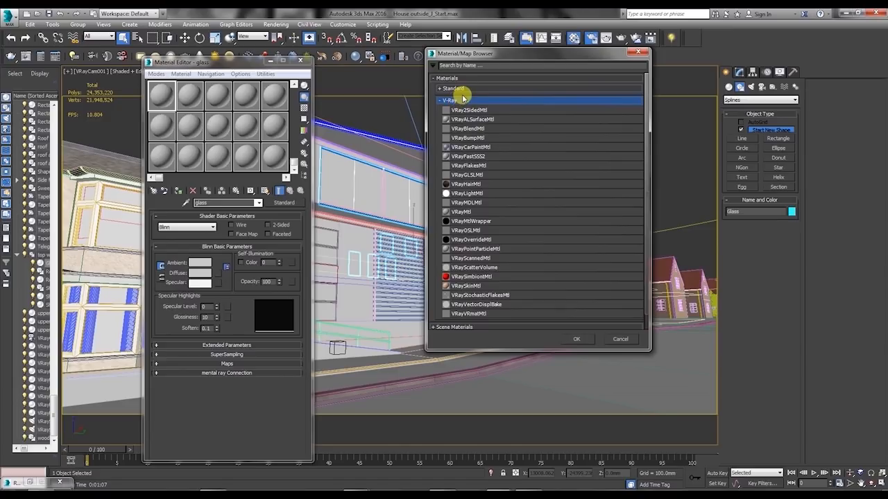
{"action": "double_click", "coordinate": [465, 211]}
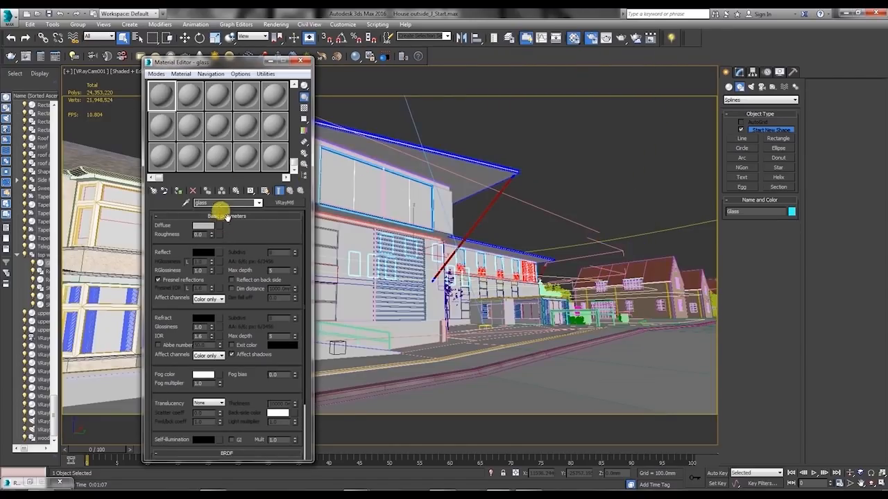
{"action": "left_click", "coordinate": [179, 192]}
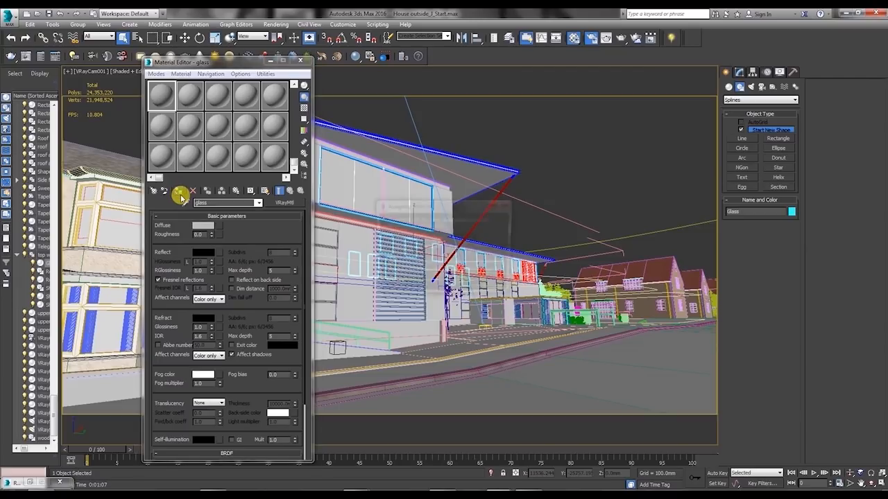
{"action": "left_click", "coordinate": [451, 287]}
Step: Turn off the glass material's Fresnel reflections, unlock its highlight glossiness and set its reflection glossiness to 0.98
{"action": "left_click_drag", "start_coordinate": [229, 64], "coordinate": [657, 44]}
{"action": "left_click", "coordinate": [585, 261]}
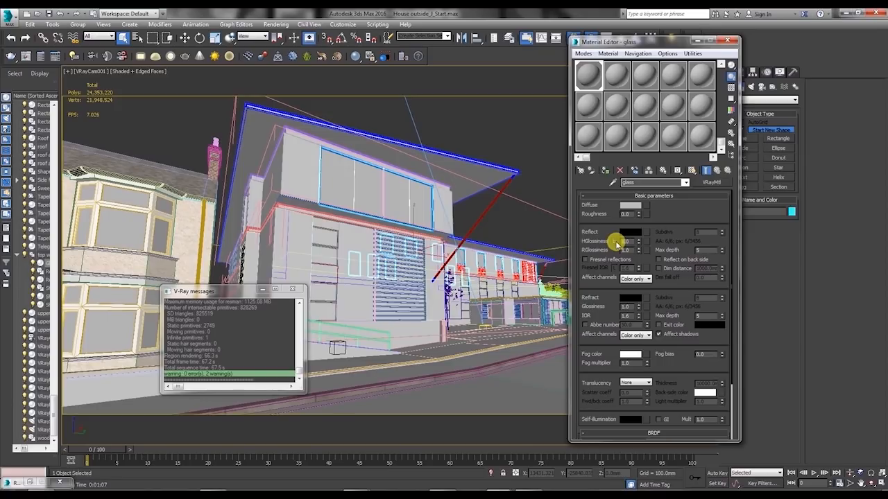
{"action": "left_click", "coordinate": [615, 242]}
{"action": "left_click", "coordinate": [615, 241]}
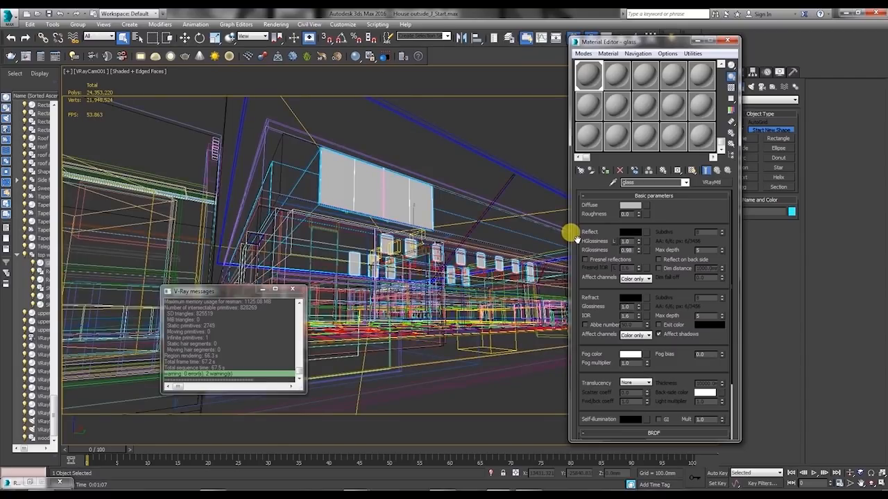
Step: Set the glass material's reflection color to a neutral grey with RGB values of 101
{"action": "left_click", "coordinate": [630, 233]}
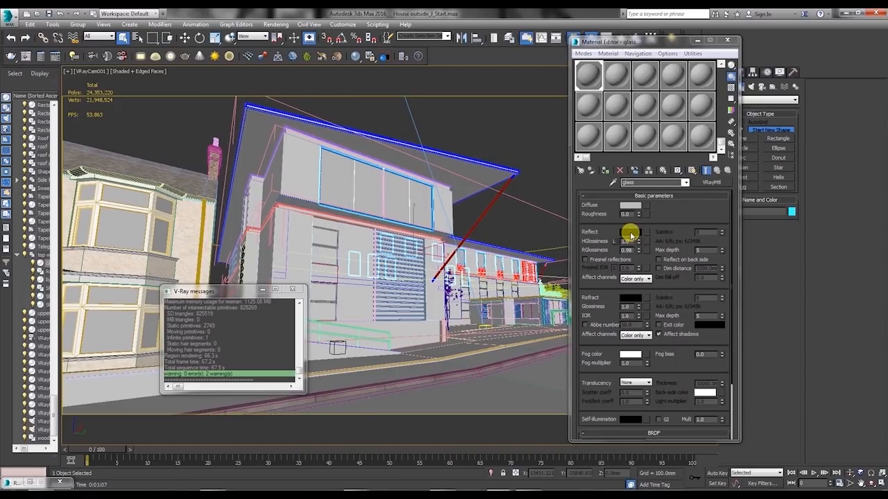
{"action": "left_click_drag", "start_coordinate": [271, 48], "coordinate": [340, 103]}
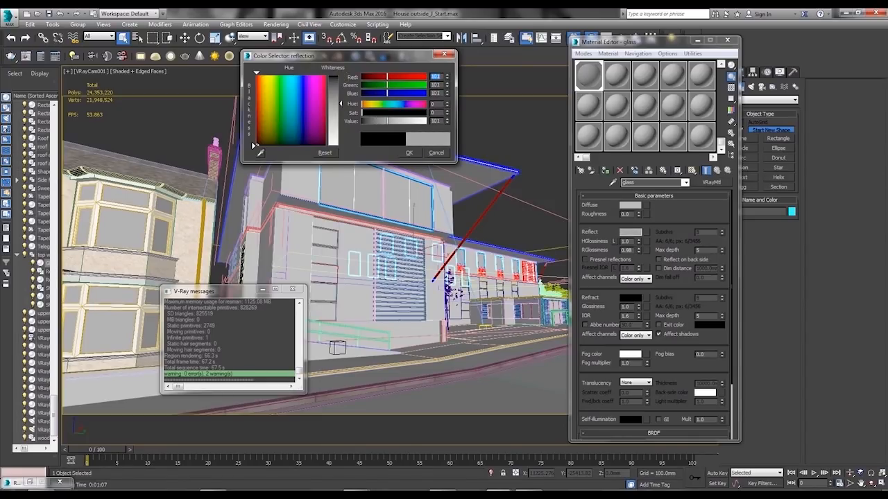